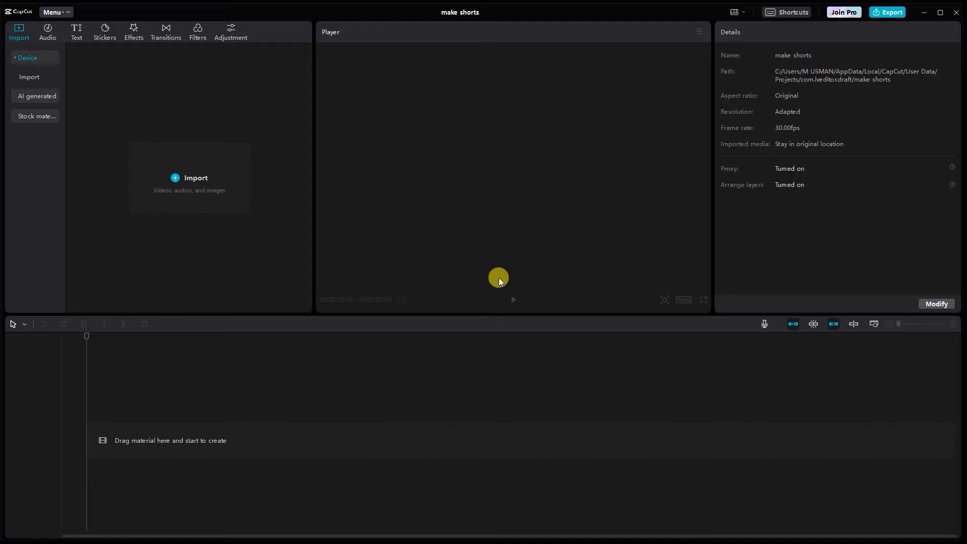
Step: Import all the image, video and audio files for the short into the project's media library
click(187, 179)
drag(140, 93, 349, 261)
click(290, 288)
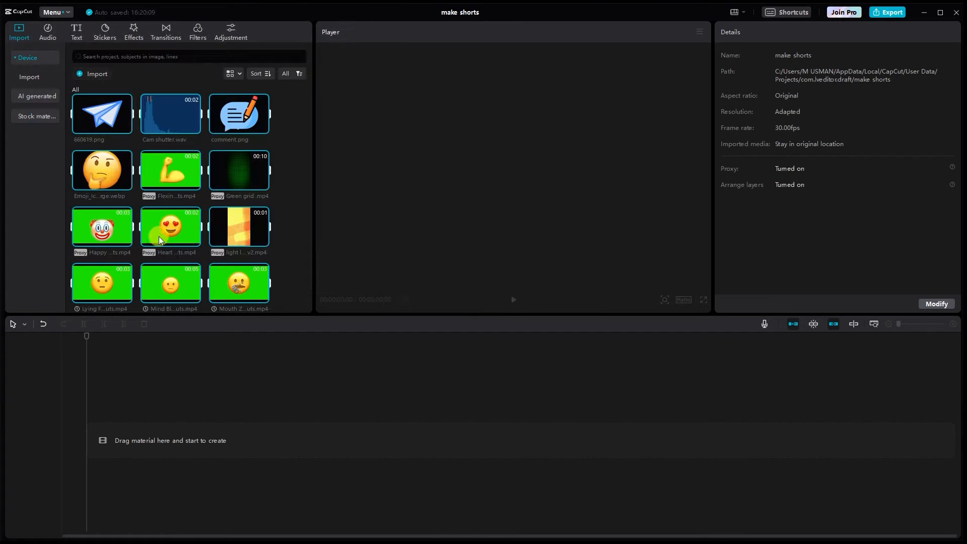
Step: Place the SHORTS.MP3 voice track at the very start of the timeline
scroll(270, 247, down, 6)
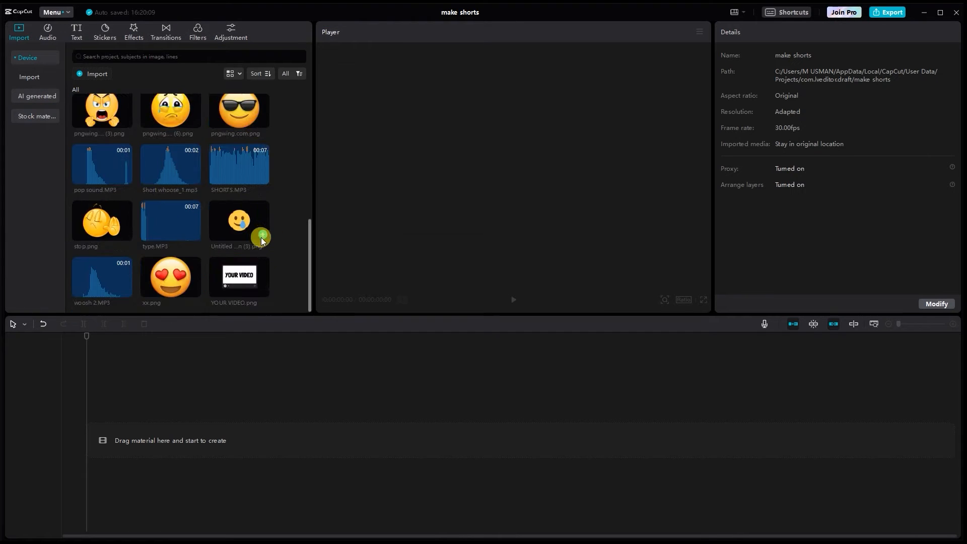
scroll(267, 252, up, 4)
scroll(264, 249, up, 1)
scroll(242, 217, down, 4)
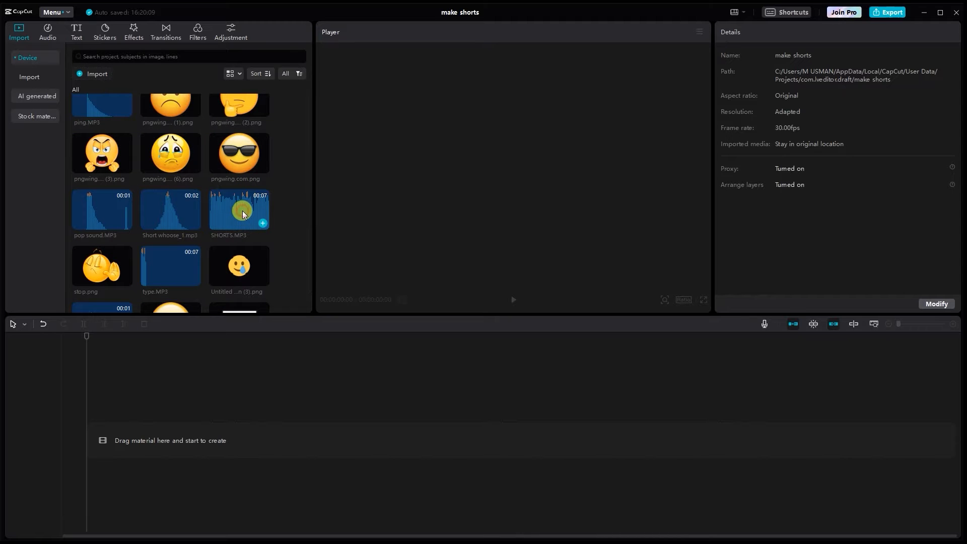
click(243, 213)
drag(232, 215, 67, 434)
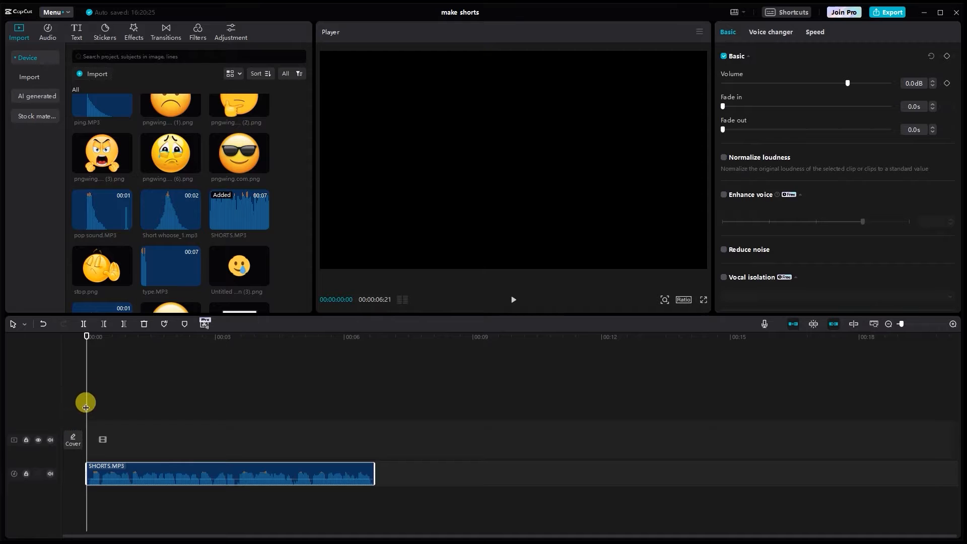
Step: Place the Green grid clip at the start of the main track and trim its end to match SHORTS.MP3
scroll(208, 228, up, 5)
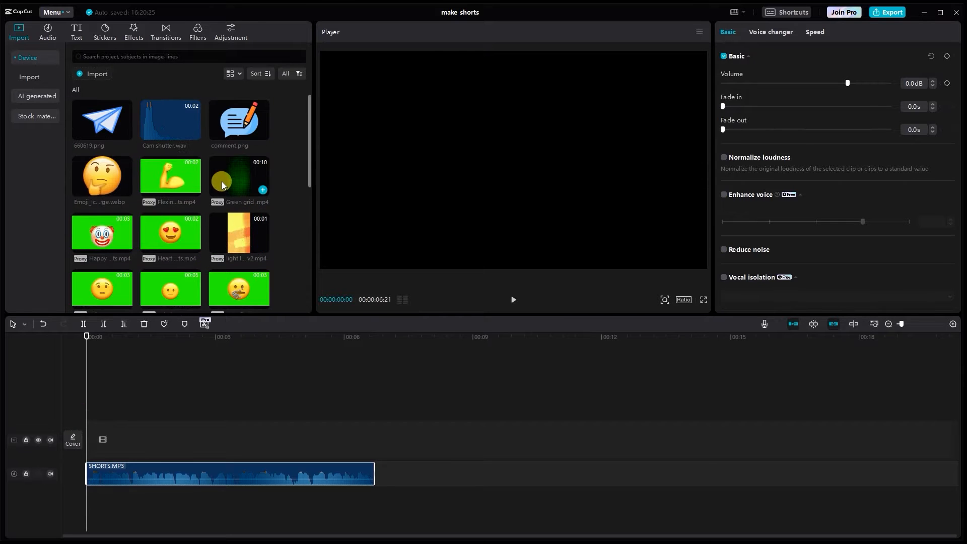
drag(234, 189, 74, 440)
click(156, 426)
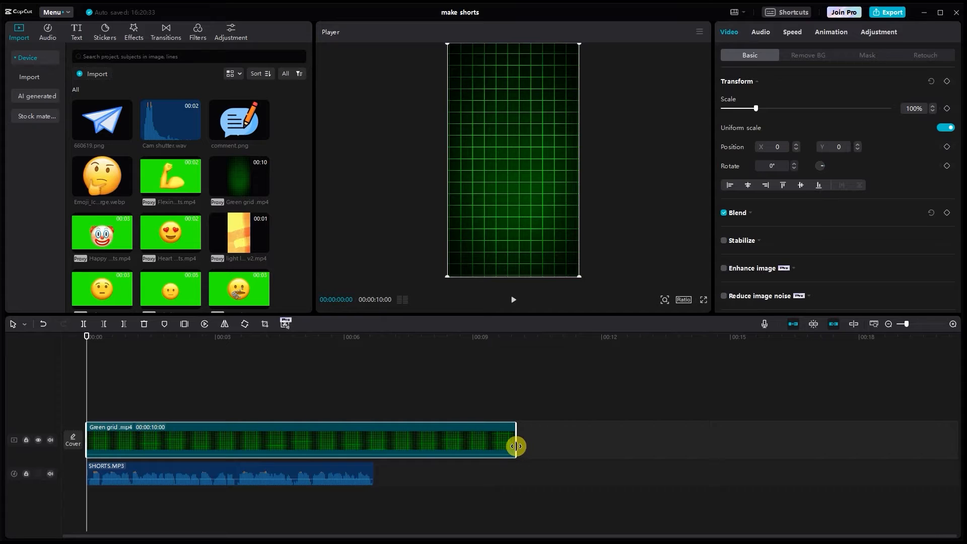
drag(516, 447, 396, 448)
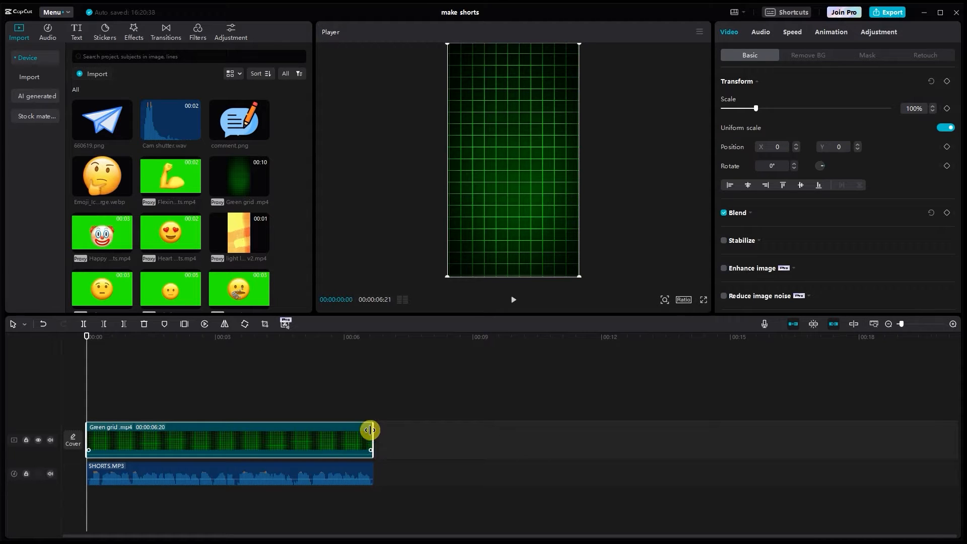
Step: Lower the Green grid clip's opacity to 66%
click(752, 218)
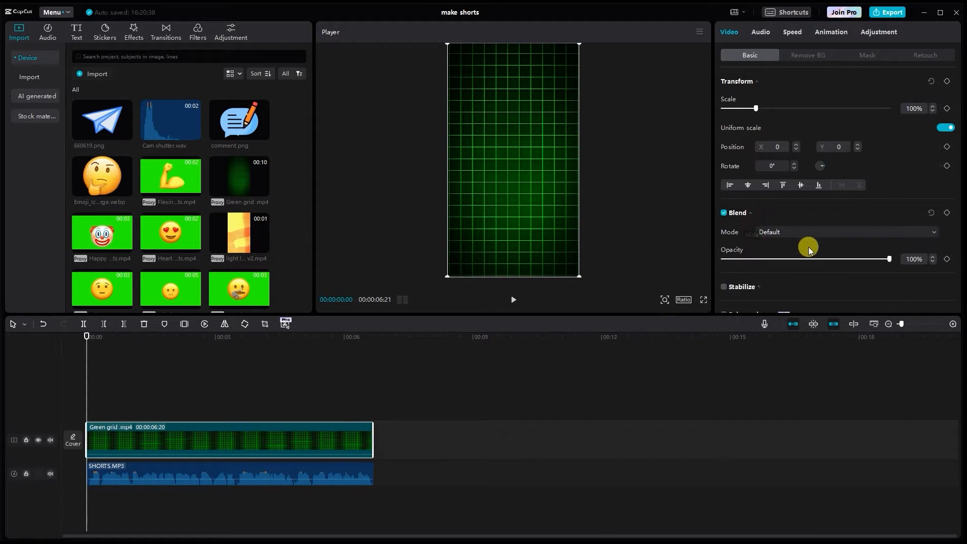
click(841, 260)
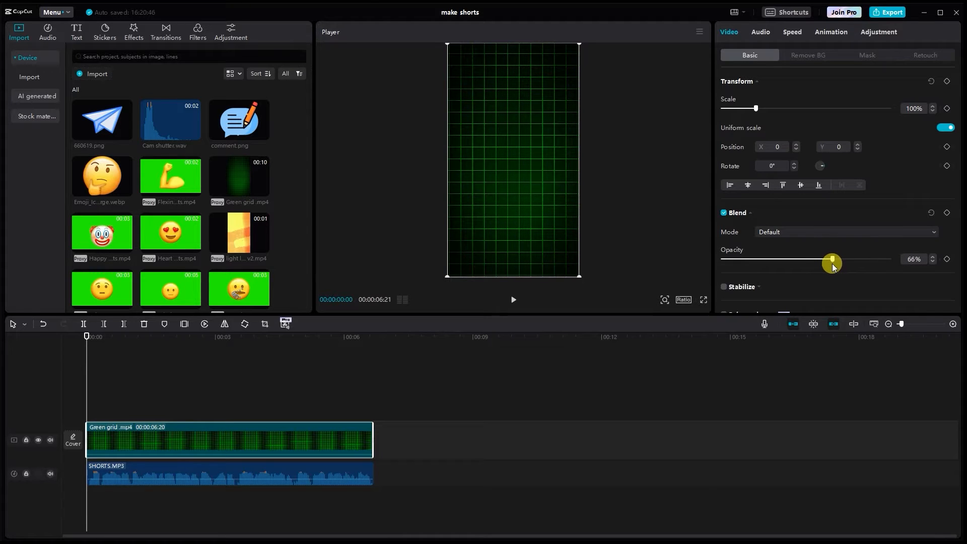
click(216, 462)
Step: Place stop.png on a track above the start of the Green grid clip and trim it to 20 frames
scroll(247, 211, down, 3)
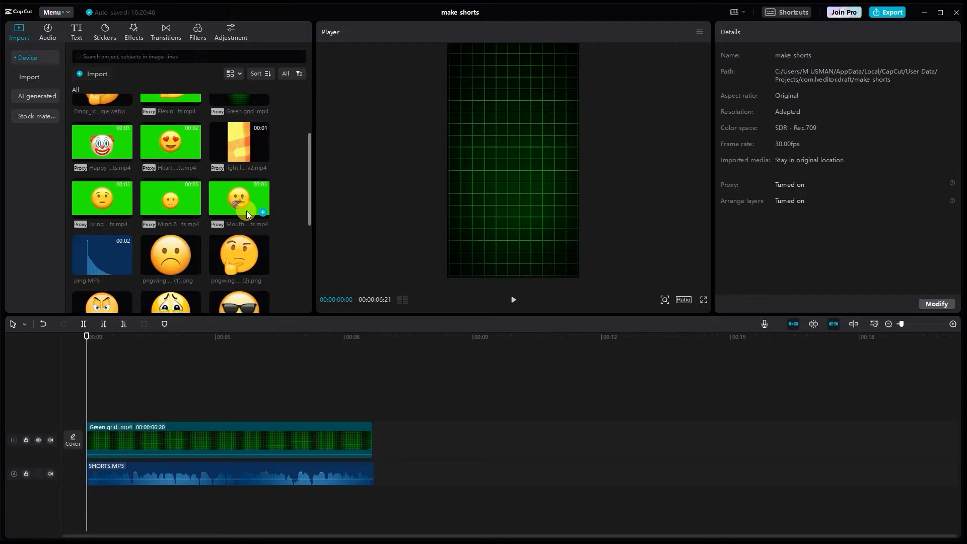
scroll(210, 223, down, 3)
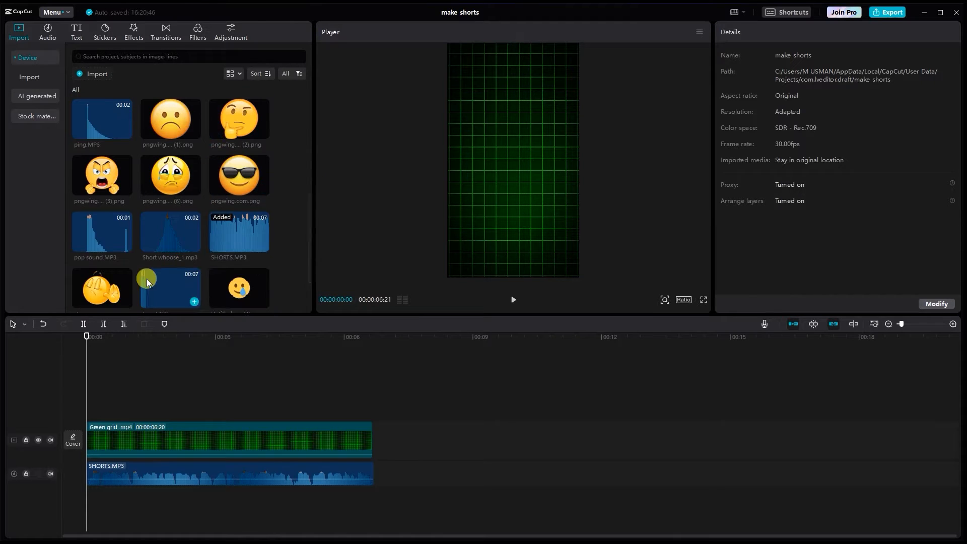
scroll(105, 288, down, 1)
drag(95, 352, 71, 402)
drag(302, 399, 108, 408)
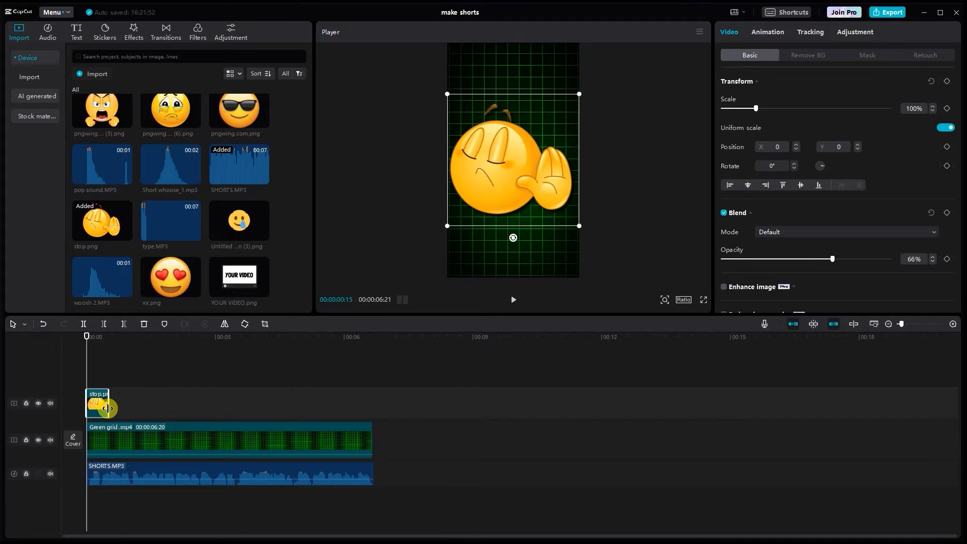
click(953, 328)
click(952, 328)
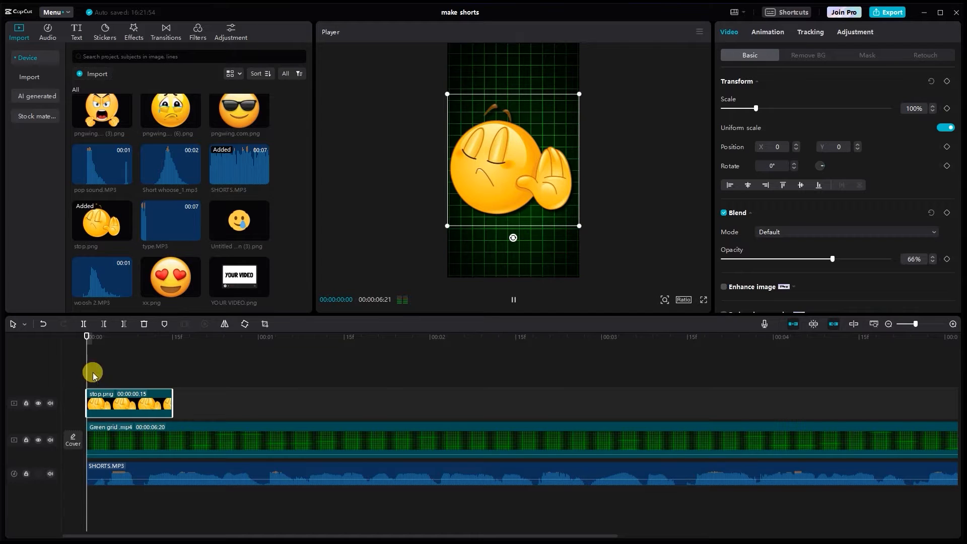
click(513, 301)
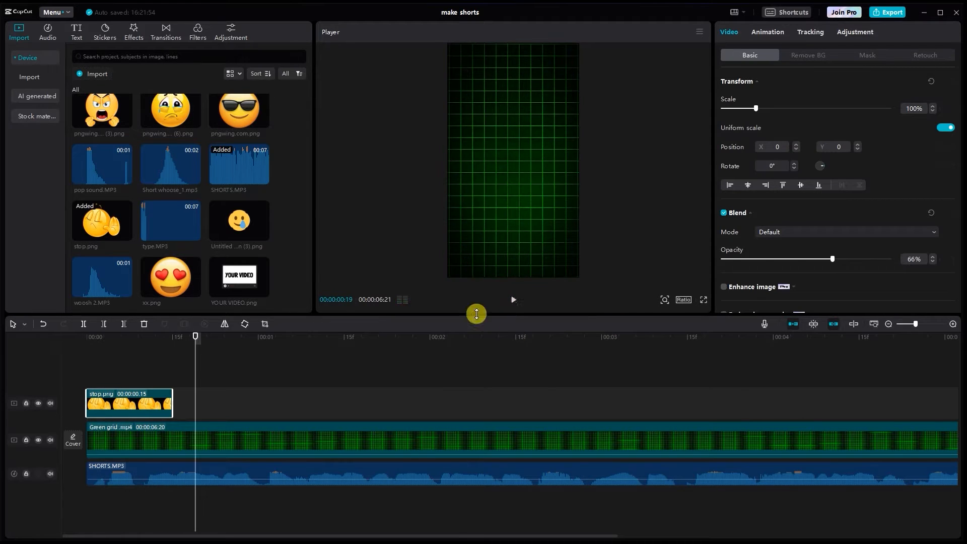
mouse_move(198, 392)
mouse_down()
mouse_move(1, 375)
mouse_move(206, 379)
mouse_up()
click(197, 380)
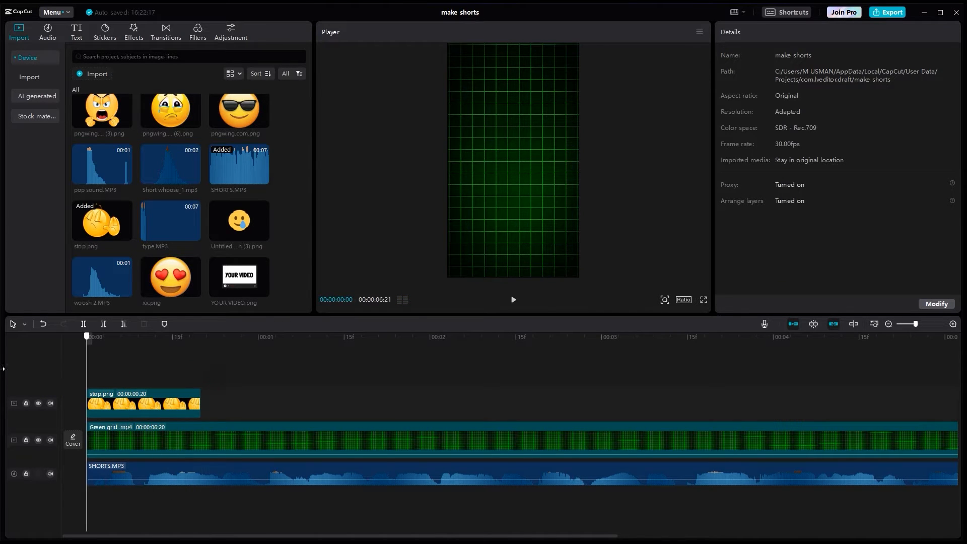
Step: Scale the stop.png emoji down slightly and keep it horizontally centred in the frame
click(110, 403)
drag(582, 226, 570, 212)
drag(521, 176, 520, 176)
Step: Give stop.png the Shake 1 entrance and a 0.2 s Slide Right exit animation, and extend the clip to 22 frames
click(762, 33)
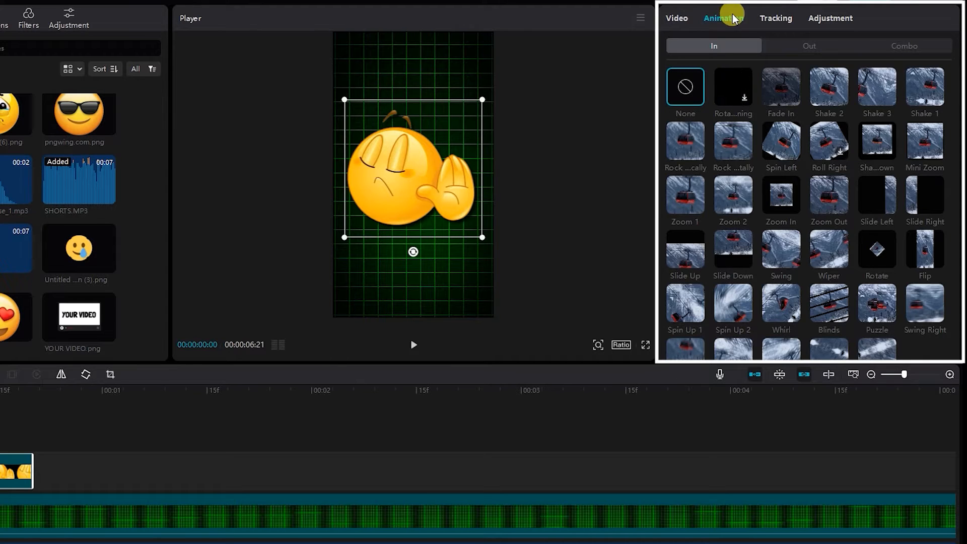
click(925, 87)
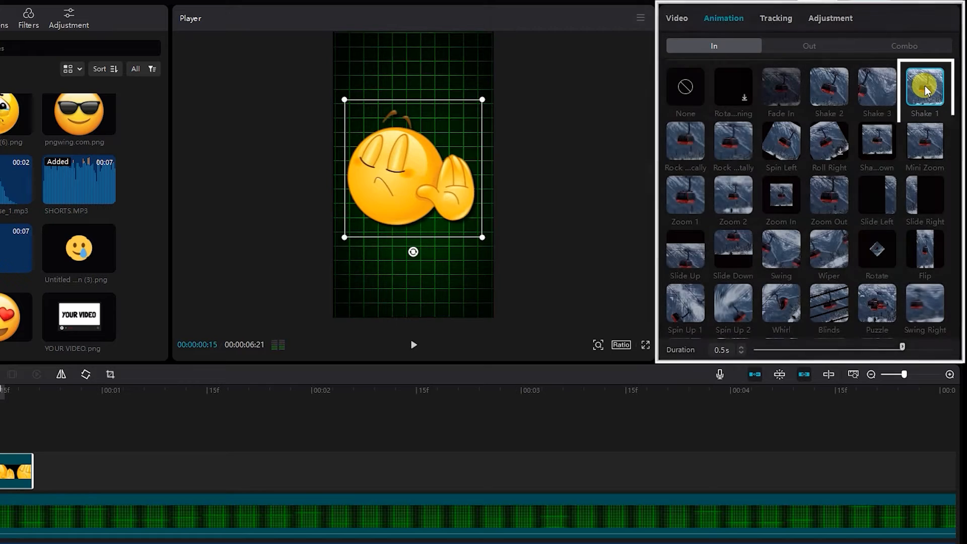
click(819, 46)
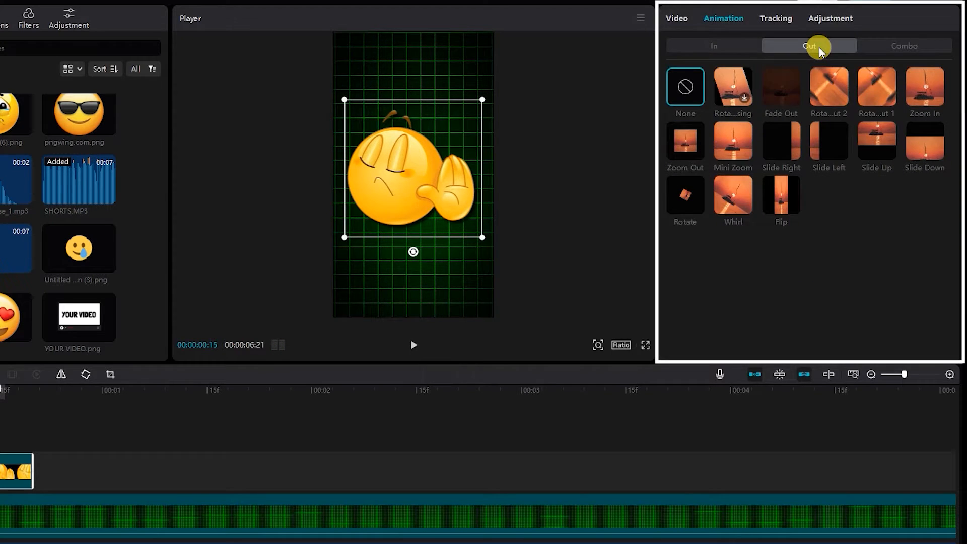
click(790, 140)
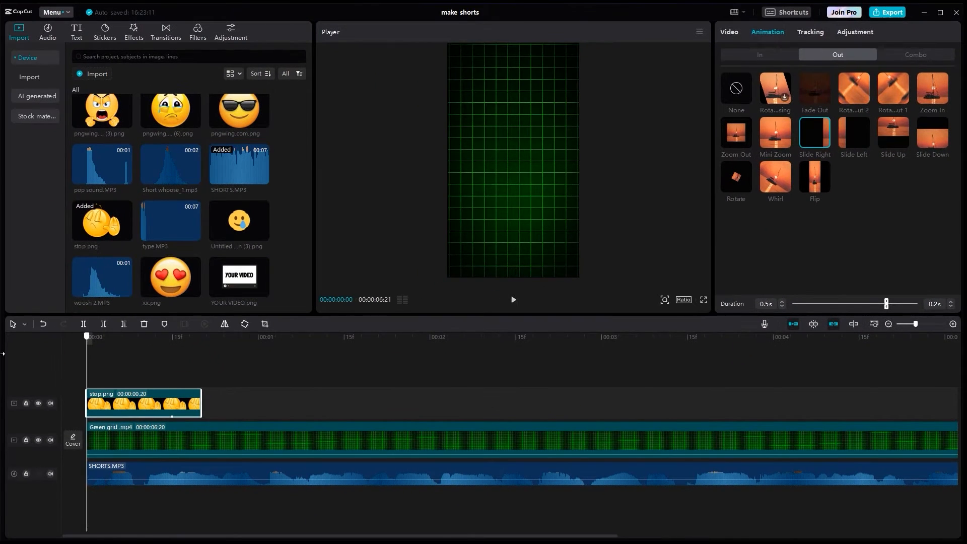
mouse_move(238, 361)
mouse_down()
mouse_move(216, 367)
mouse_move(209, 396)
mouse_up()
click(890, 307)
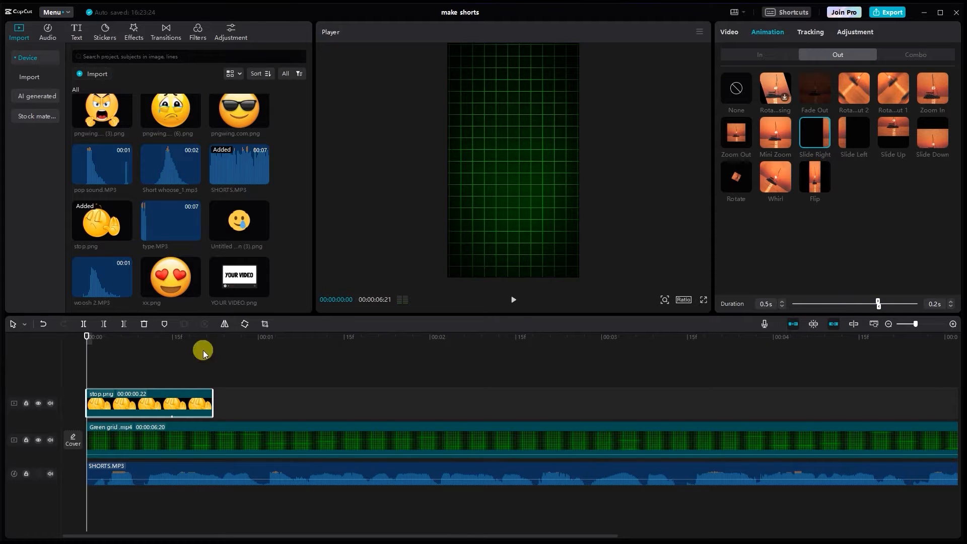
click(511, 301)
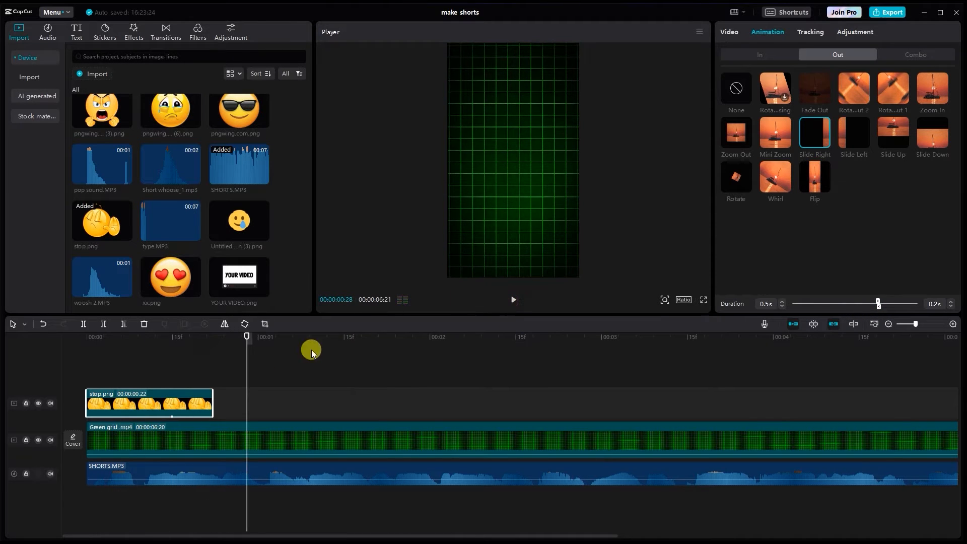
click(97, 367)
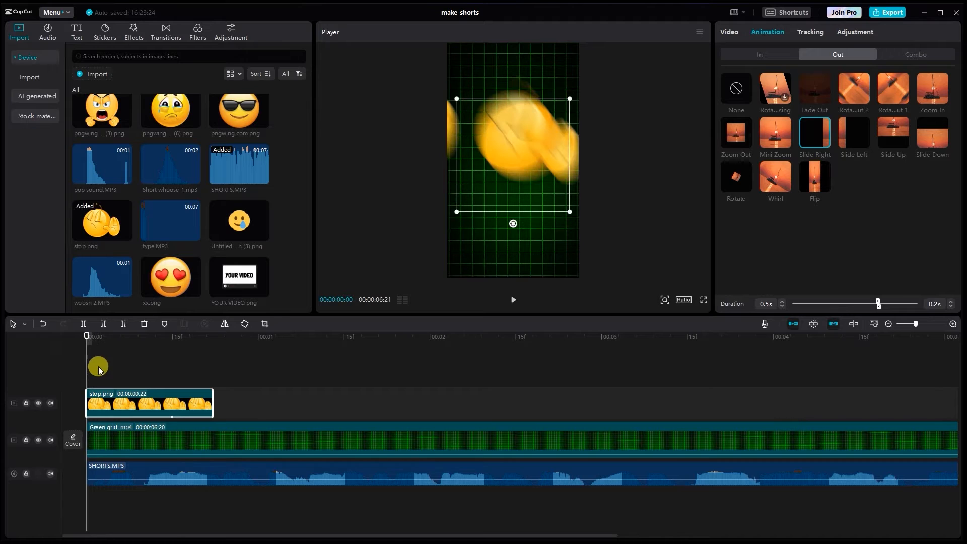
Step: Place the light leak v2.mp4 clip on a new track above stop.png at the start of the timeline
scroll(183, 233, up, 5)
scroll(180, 235, down, 5)
scroll(194, 246, up, 5)
drag(241, 219, 82, 368)
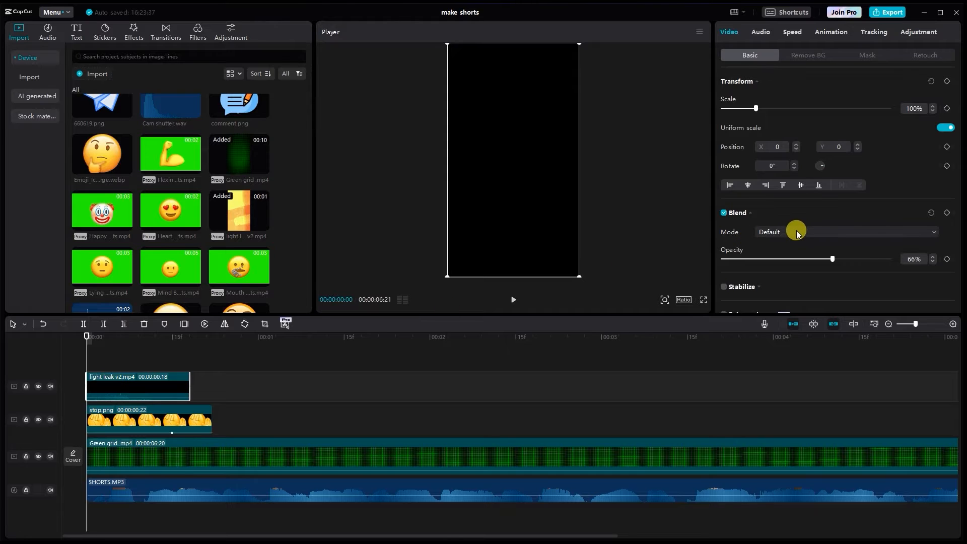
Step: Set the light leak clip's blend mode to Screen with 100% opacity and play the result back
click(797, 232)
click(791, 276)
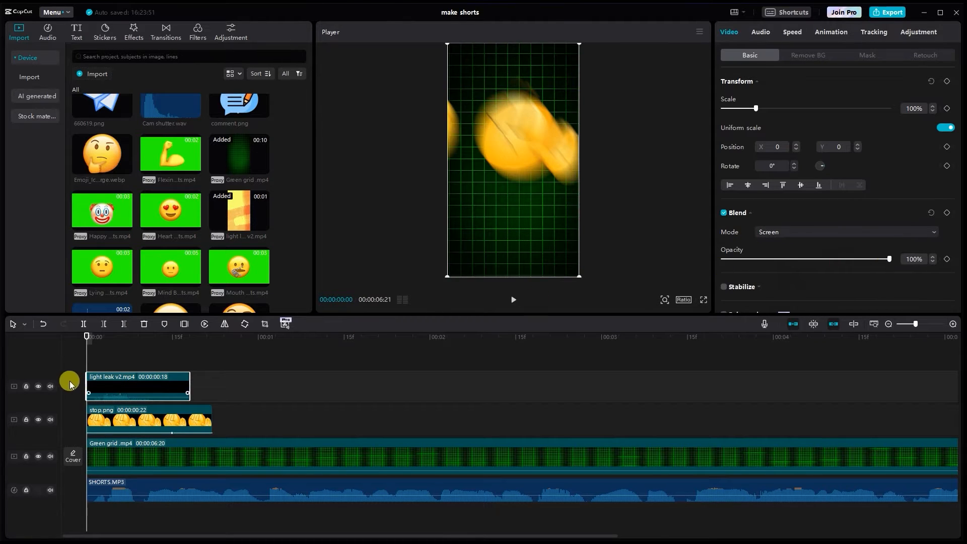
click(515, 299)
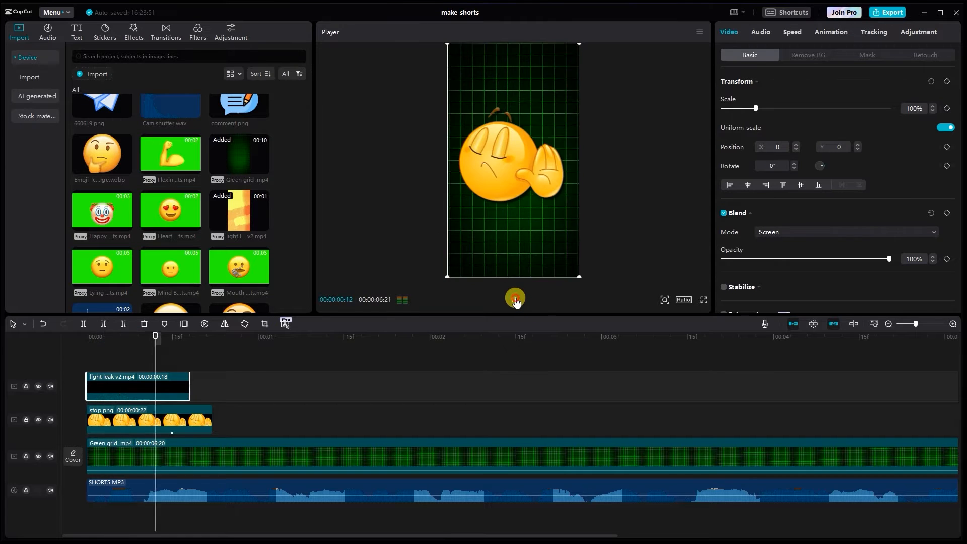
click(257, 353)
drag(243, 347, 172, 365)
Step: Add Short whoose_1.mp3 below the voice track, starting at frame 14 under stop.png's exit, and trim both of its ends
scroll(185, 188, down, 1)
scroll(185, 189, down, 3)
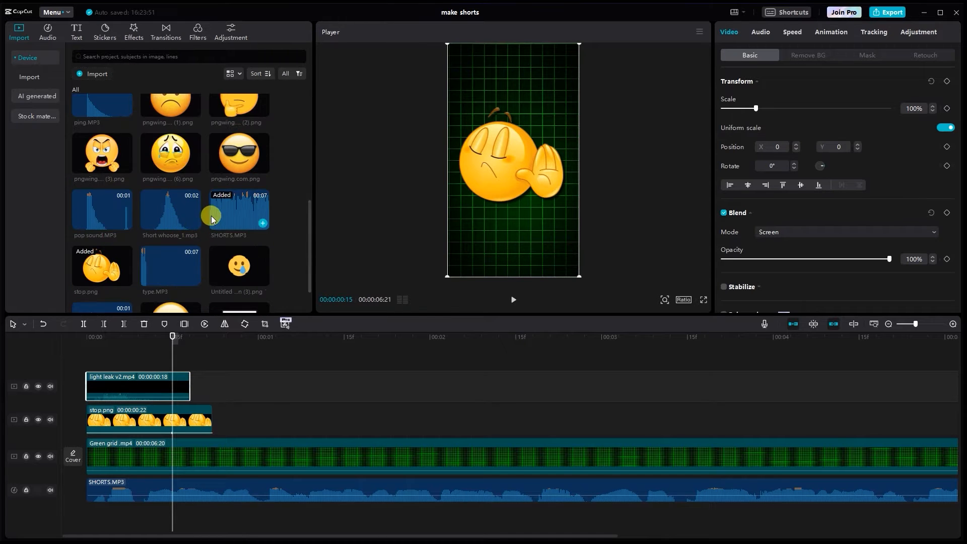
click(146, 214)
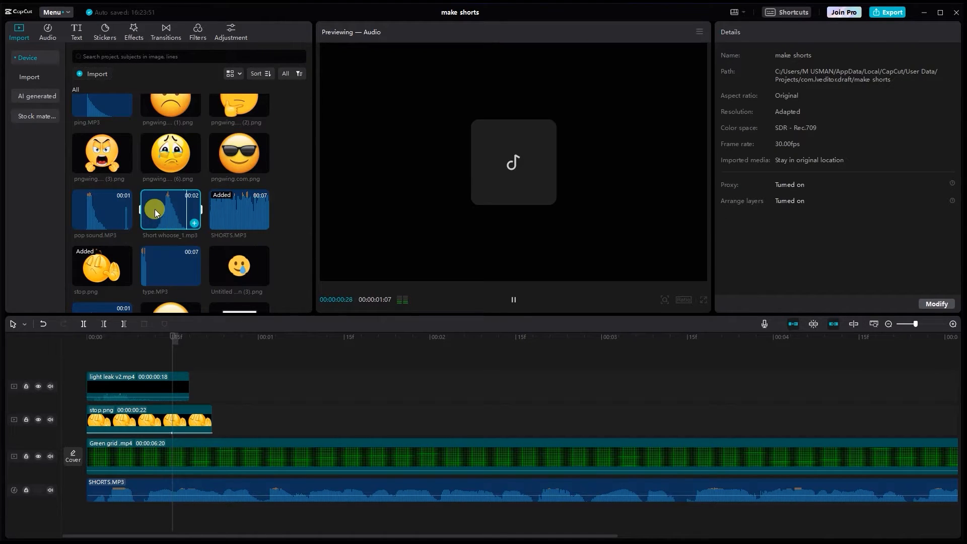
drag(161, 210, 218, 487)
drag(316, 492, 308, 492)
drag(217, 487, 193, 487)
click(169, 340)
drag(251, 488, 240, 488)
Step: Raise the Short whoose_1.mp3 volume to 10.3 dB and play back the emoji's exit with the sound
click(93, 346)
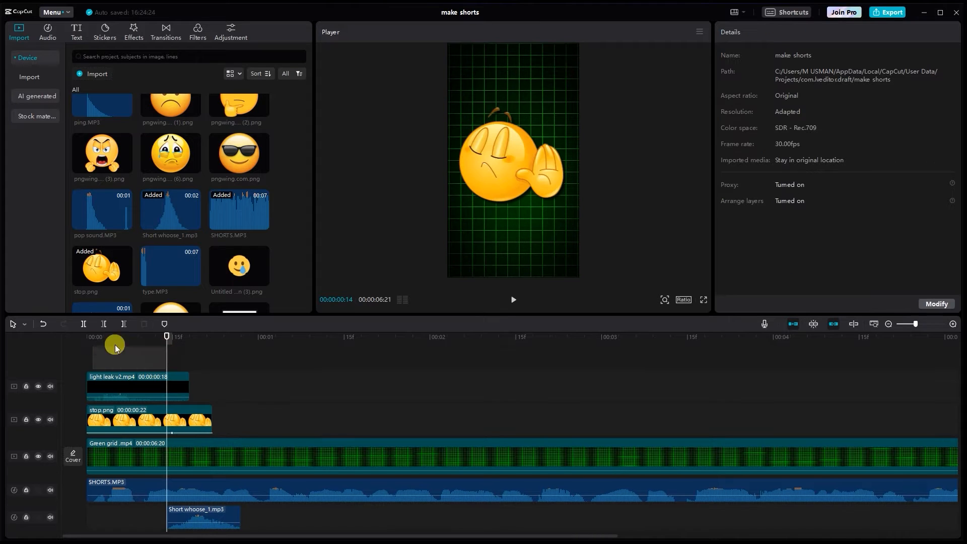
key(space)
drag(265, 345, 189, 485)
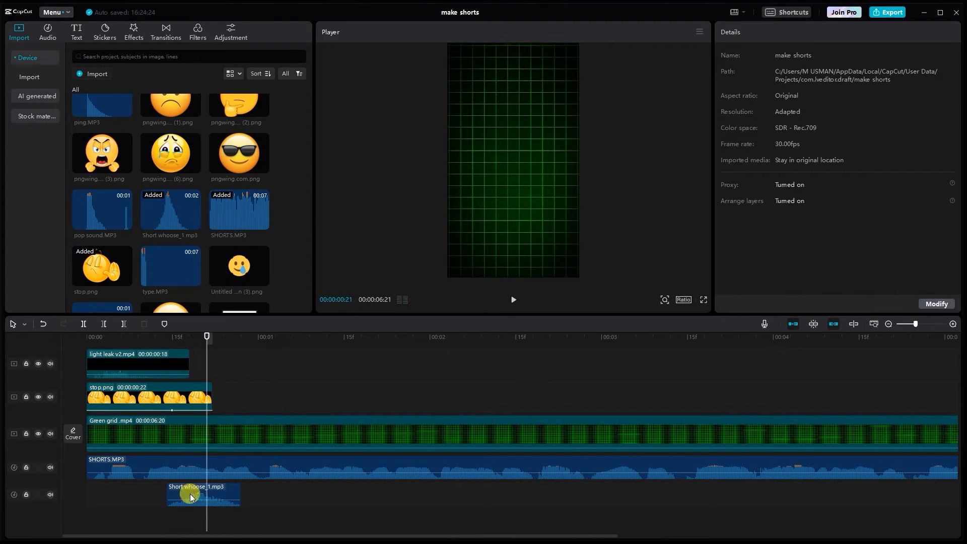
click(197, 498)
click(728, 33)
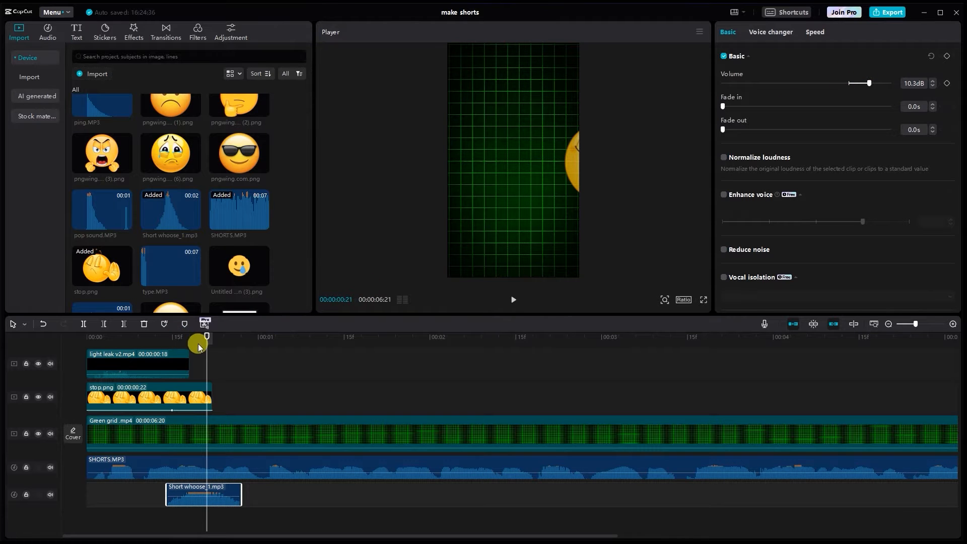
drag(206, 352, 134, 346)
click(515, 299)
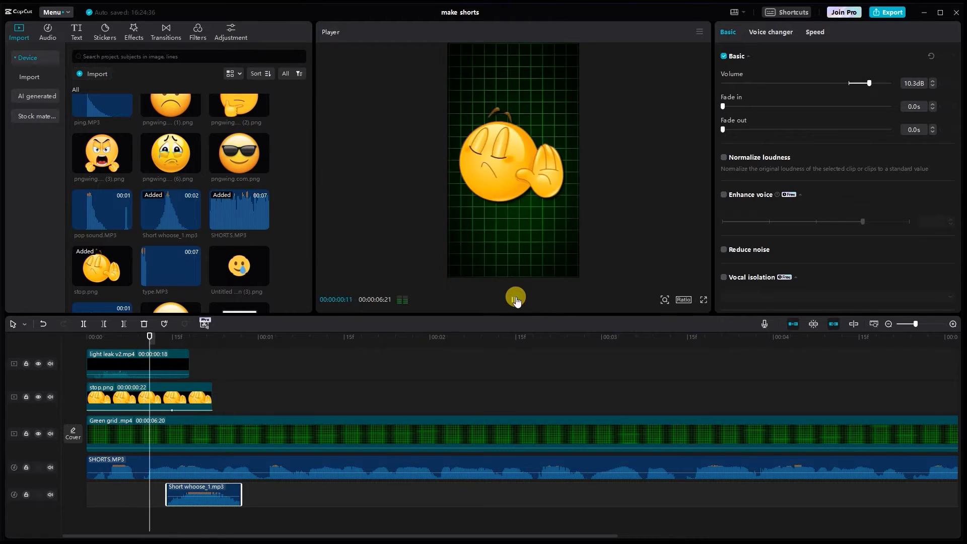
click(515, 299)
Step: Extend the stop.png clip to 23 frames and set its exit animation duration to 0.3 s
drag(263, 357, 4, 334)
click(512, 300)
click(512, 300)
click(932, 81)
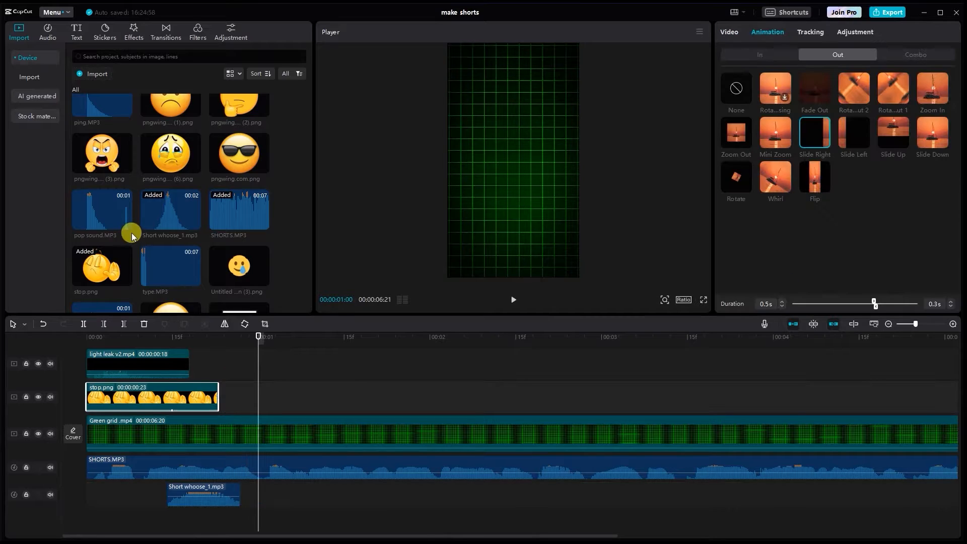
Step: Place the frowning emoji pngwing.com (1).png after stop.png, and the worried emoji pngwing.com (6).png on the track above it
scroll(210, 213, up, 2)
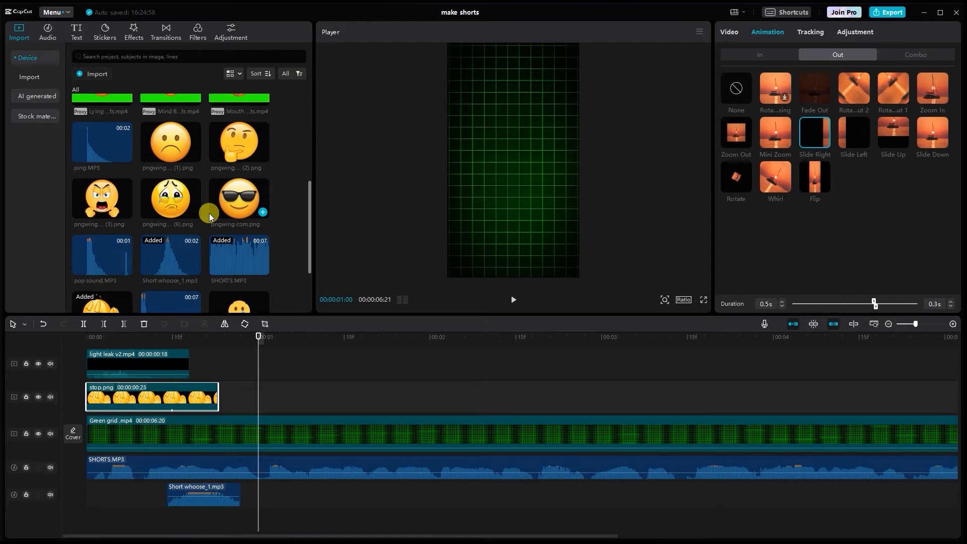
drag(203, 202, 280, 403)
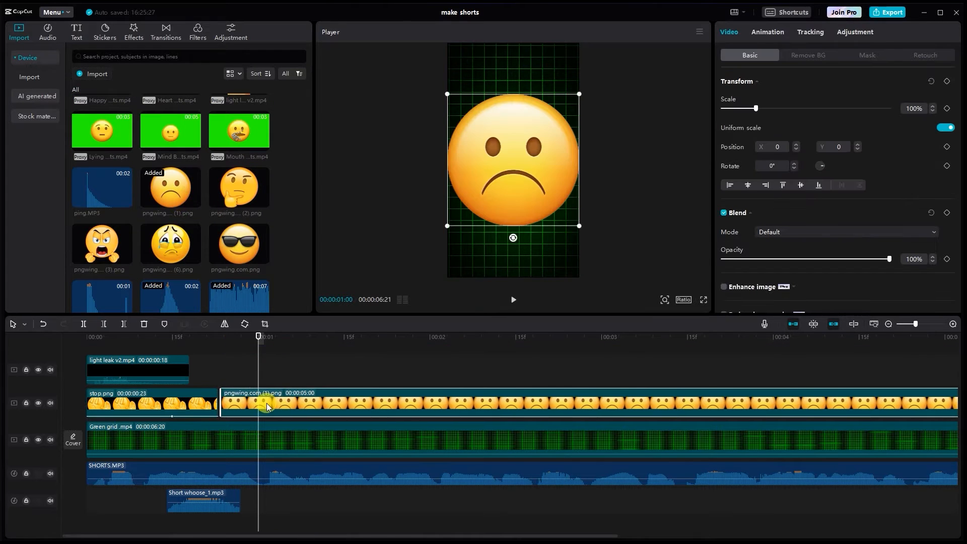
drag(168, 240, 229, 379)
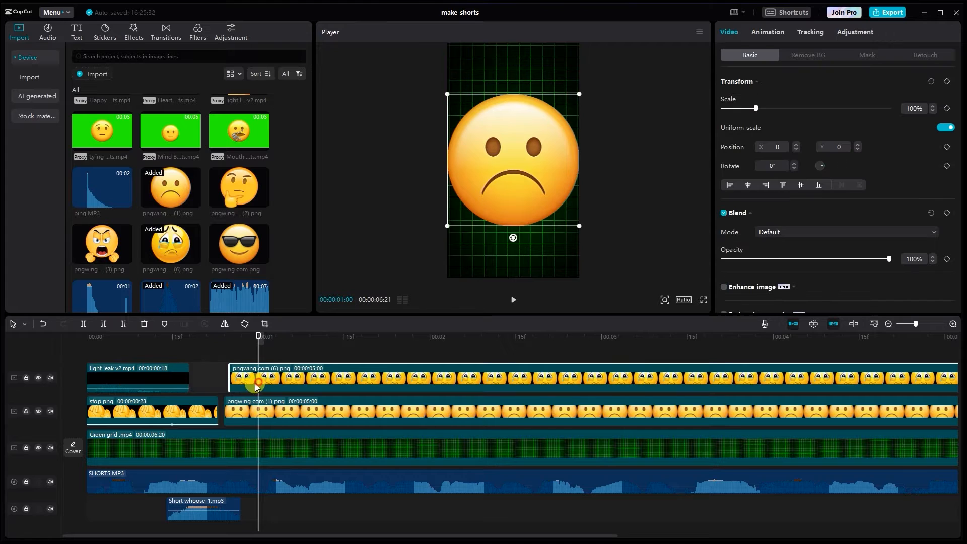
Step: Shrink the worried emoji into the upper-left area of the video frame and the frowning emoji into the lower-left area
drag(544, 140, 535, 146)
drag(523, 157, 491, 105)
click(413, 406)
drag(578, 95, 486, 223)
Step: Add pngwing.com.png (sunglasses) mid-frame and pngwing.com (3).png (angry) at the frame's lower right on new tracks, scaling the angry emoji to 50%
drag(228, 237, 234, 349)
drag(282, 381, 289, 380)
drag(579, 95, 512, 163)
drag(102, 244, 244, 358)
drag(580, 93, 519, 198)
Step: Add the heart-eyes emoji xx.png on a new top track, scale it to 43% and place it in the frame's upper right
scroll(200, 209, up, 2)
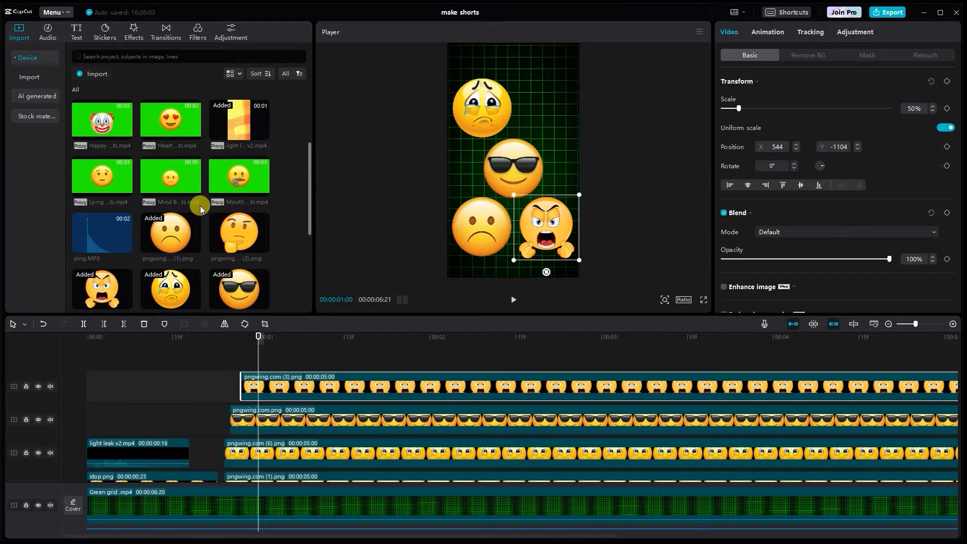
scroll(218, 203, down, 4)
drag(170, 277, 257, 358)
drag(580, 94, 548, 126)
drag(539, 136, 542, 106)
drag(579, 77, 545, 101)
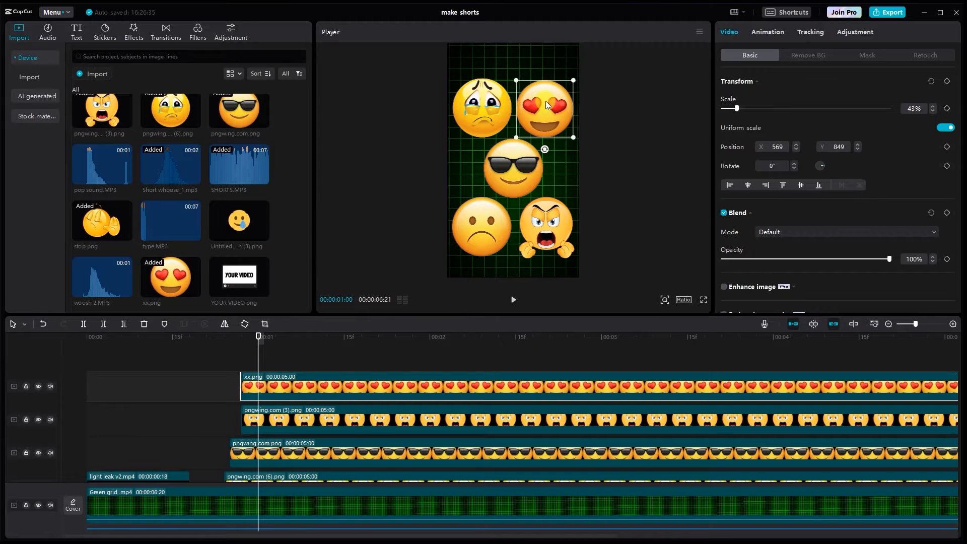
Step: Fine-tune the sizes and positions of the worried, heart-eyes, frowning and sunglasses emojis, scaling the sunglasses emoji to 45%
click(321, 455)
scroll(343, 454, down, 1)
click(389, 455)
drag(511, 137, 509, 136)
drag(547, 106, 549, 105)
scroll(333, 448, down, 1)
click(311, 467)
drag(511, 197, 509, 200)
drag(477, 232, 482, 231)
drag(514, 197, 492, 229)
drag(517, 179, 515, 181)
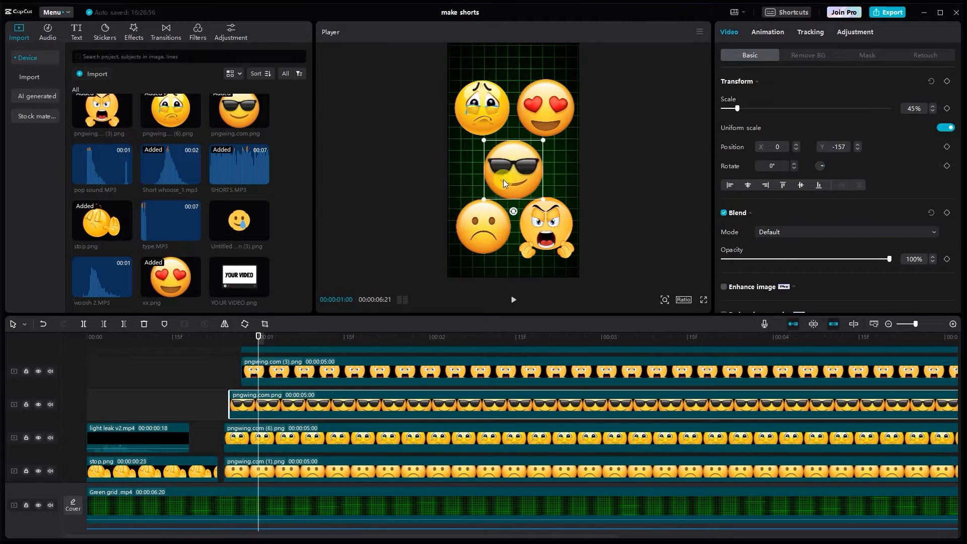
Step: Shift the angry, heart-eyes and sunglasses clips slightly earlier so they start close to the other emoji clips
drag(283, 377, 277, 378)
scroll(292, 375, up, 1)
click(298, 358)
drag(297, 361, 297, 361)
click(278, 387)
Step: Trim the ends of all five emoji clips to 00:00:01:26 and line up their starts
click(230, 337)
scroll(234, 341, down, 1)
drag(235, 342, 420, 440)
scroll(411, 388, up, 1)
scroll(428, 386, up, 1)
scroll(436, 422, down, 2)
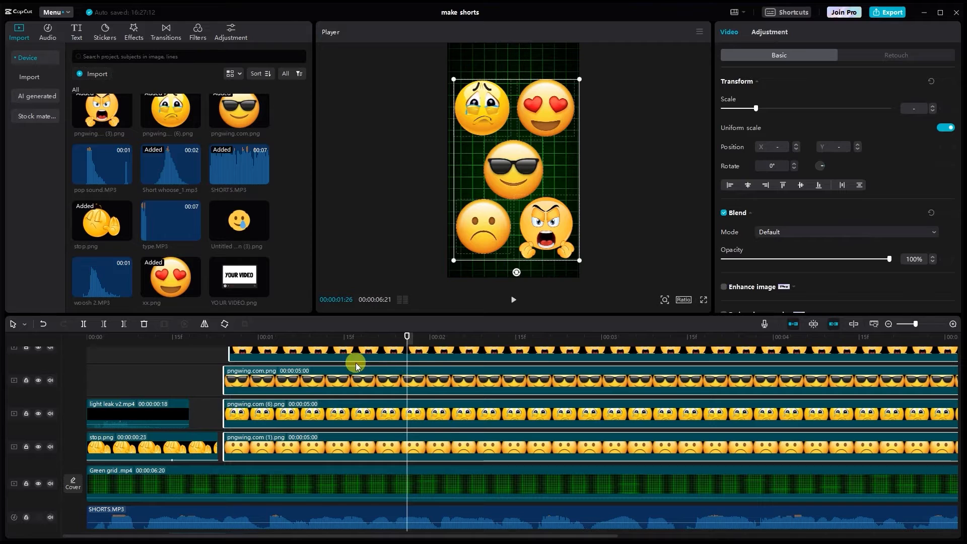
click(124, 324)
scroll(229, 375, up, 3)
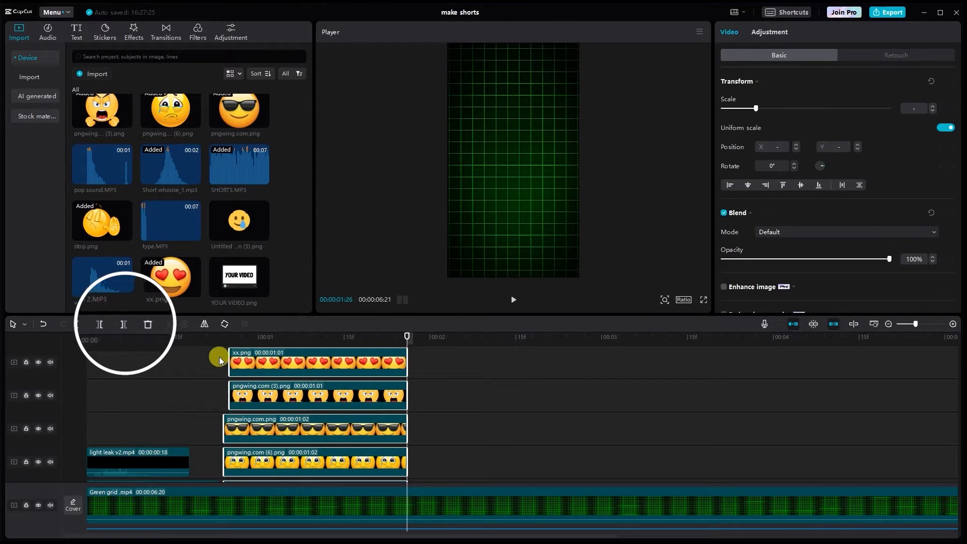
click(215, 350)
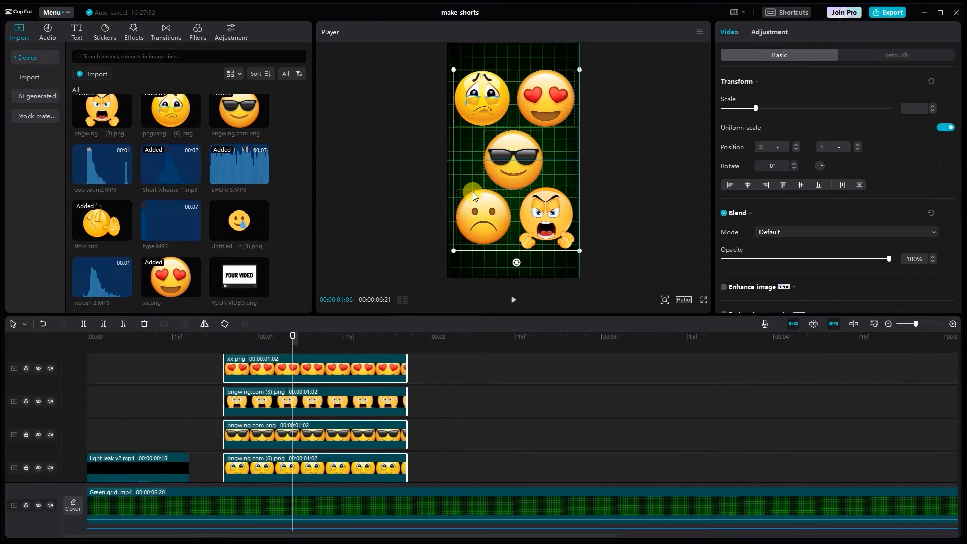
Step: Scale the group of five emojis down slightly and recentre it in the frame
click(575, 73)
drag(576, 73, 572, 78)
drag(521, 138, 518, 138)
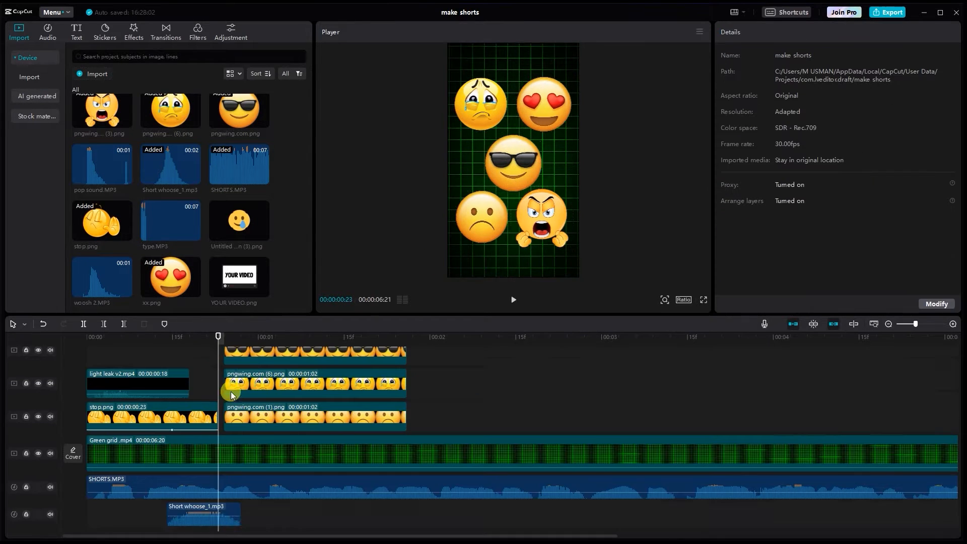
Step: Stagger the emoji starts by trimming pngwing.com (6).png to 28 frames, pngwing.com.png to 24, pngwing.com (3).png to 19 and xx.png to 13
scroll(231, 392, up, 2)
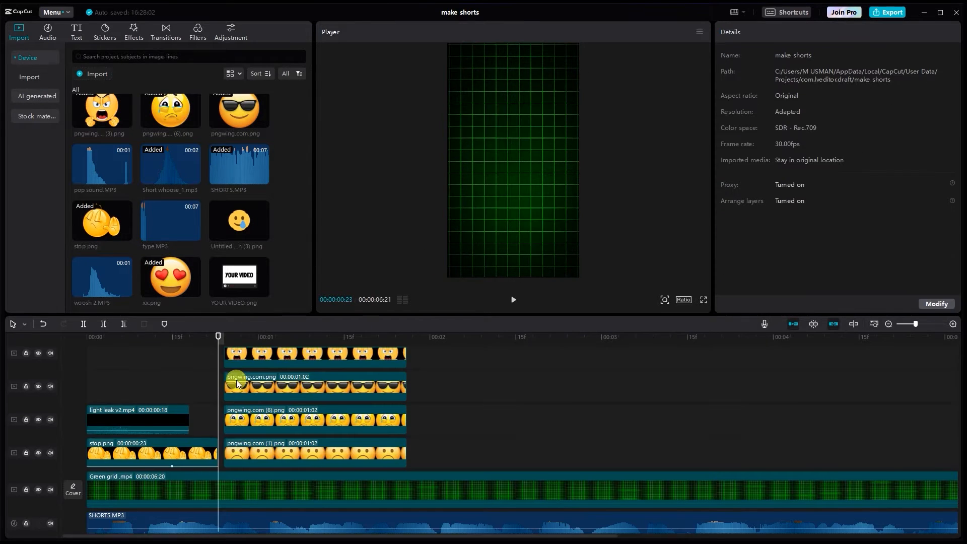
drag(218, 350, 223, 353)
click(241, 440)
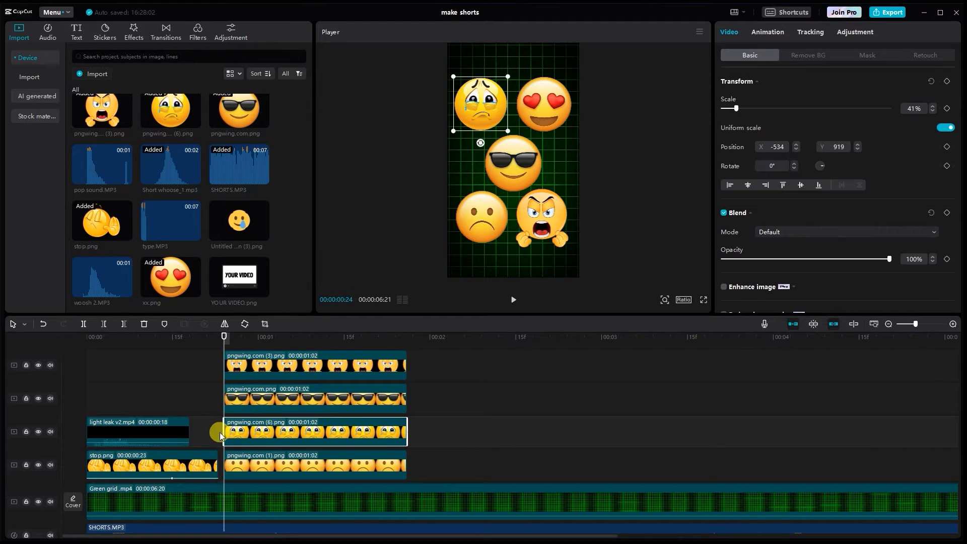
drag(236, 431, 248, 431)
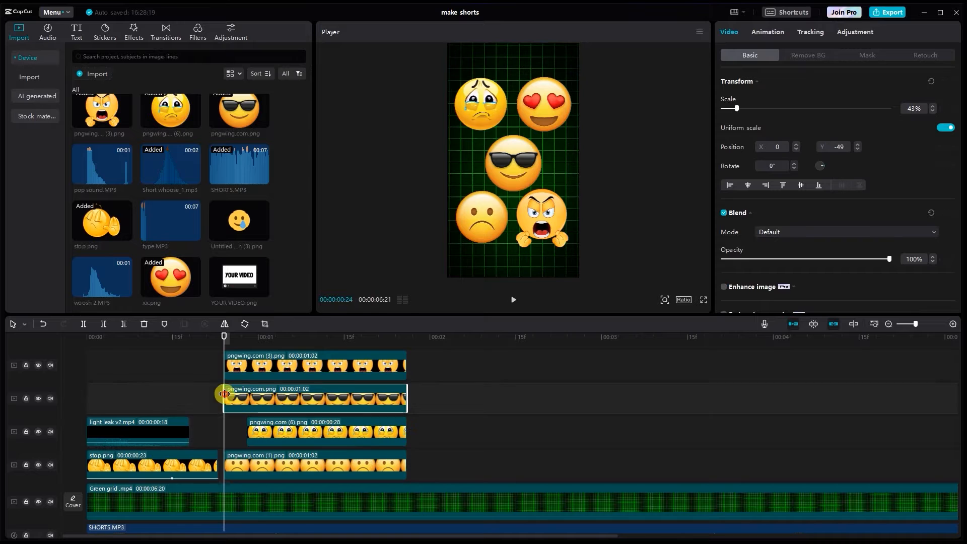
drag(226, 398, 271, 398)
drag(227, 366, 298, 367)
scroll(299, 368, up, 2)
drag(225, 376, 330, 380)
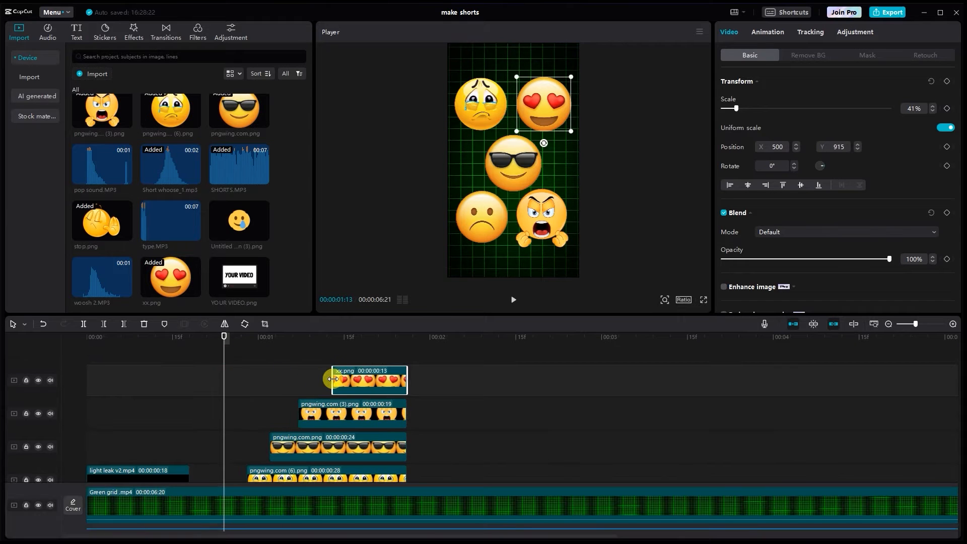
Step: Move the five emoji clips together so they begin directly after stop.png, and play back the sequence
scroll(252, 381, down, 3)
drag(431, 443, 339, 348)
scroll(313, 413, down, 1)
drag(289, 462, 280, 462)
key(space)
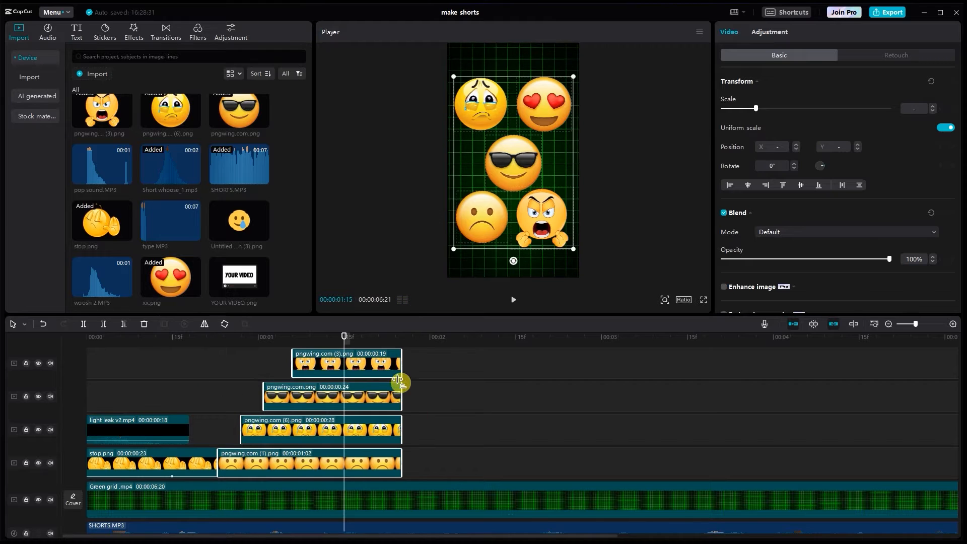
Step: Retime the staggered starts by trimming pngwing.com (6).png to 27 frames, pngwing.com.png to 22, pngwing.com (3).png to 17 and xx.png to 12
scroll(382, 388, down, 1)
click(235, 360)
drag(241, 419, 247, 420)
drag(264, 384, 332, 381)
scroll(292, 395, up, 2)
scroll(365, 399, up, 3)
scroll(330, 384, down, 4)
scroll(292, 386, up, 1)
click(299, 378)
scroll(315, 379, up, 3)
scroll(352, 394, down, 5)
drag(298, 352, 262, 345)
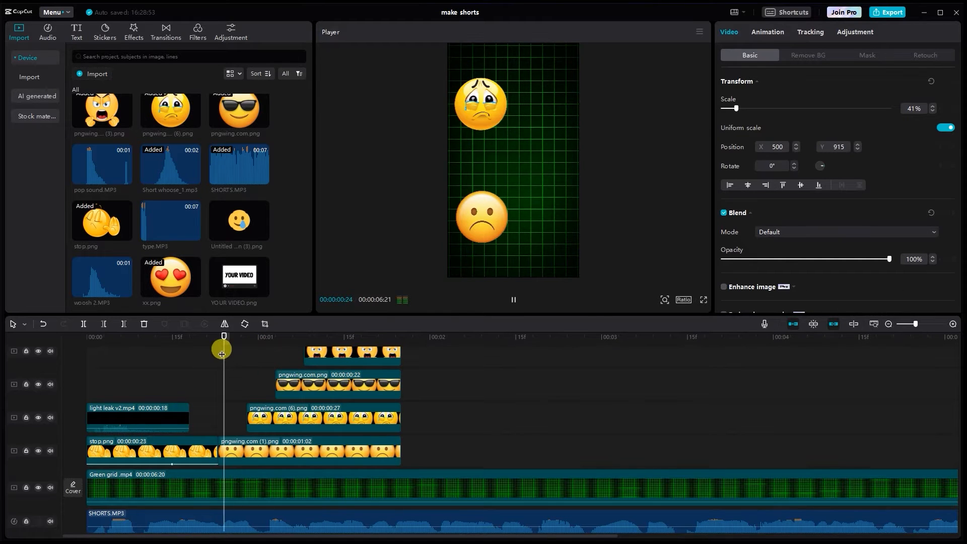
key(space)
Step: Combine the five staggered emoji clips into one compound clip
scroll(282, 383, down, 1)
scroll(405, 384, down, 1)
drag(426, 417, 360, 376)
scroll(378, 384, up, 5)
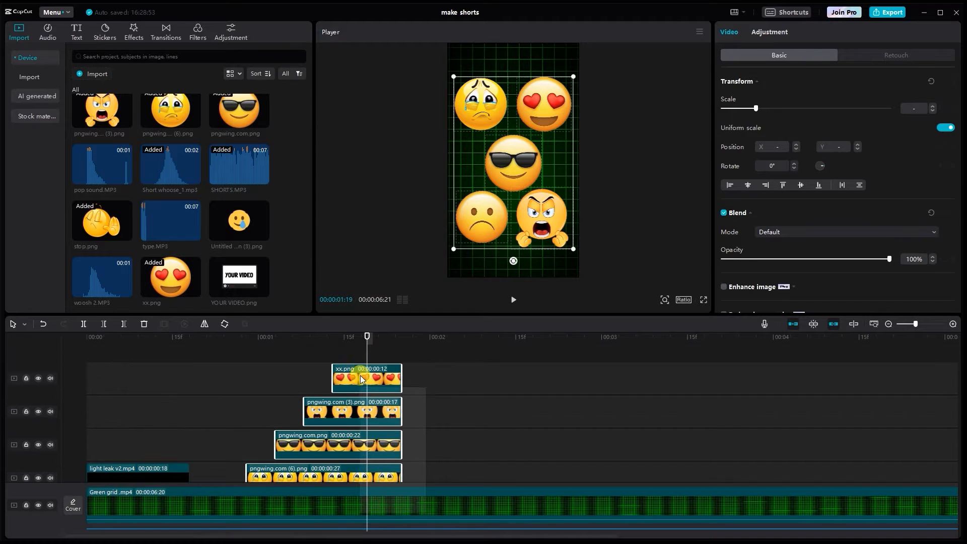
scroll(364, 406, down, 3)
right_click(347, 400)
click(379, 390)
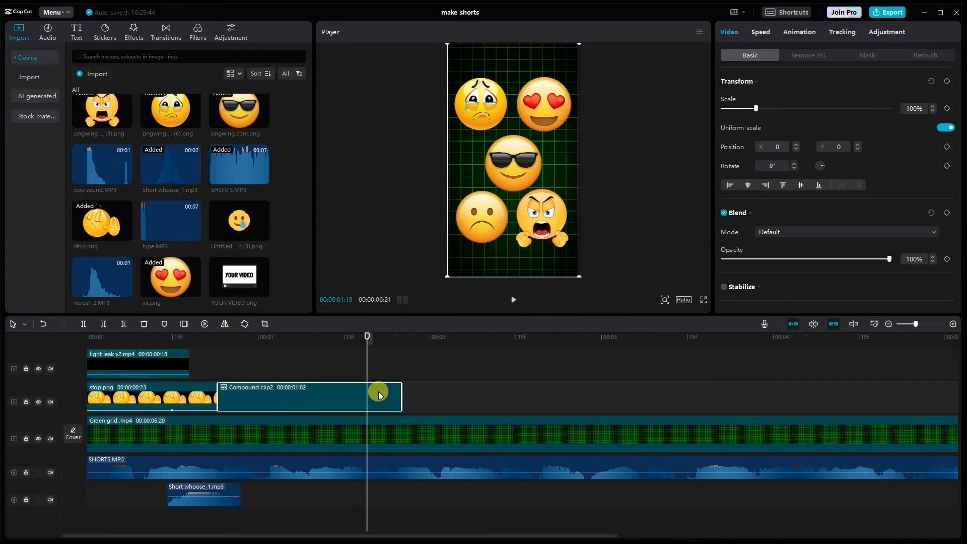
Step: Apply the first Combo animation, Slid...wave, to the emoji compound clip
click(225, 336)
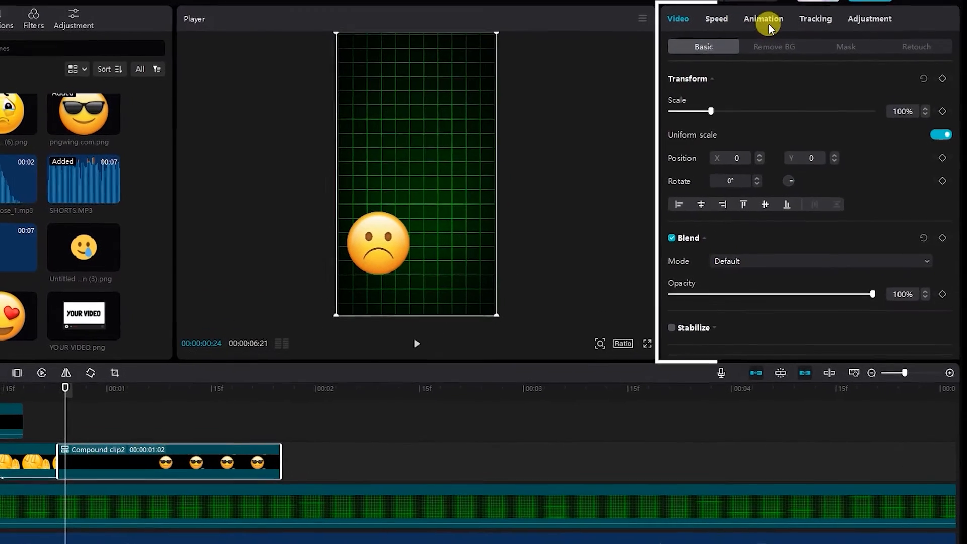
click(803, 33)
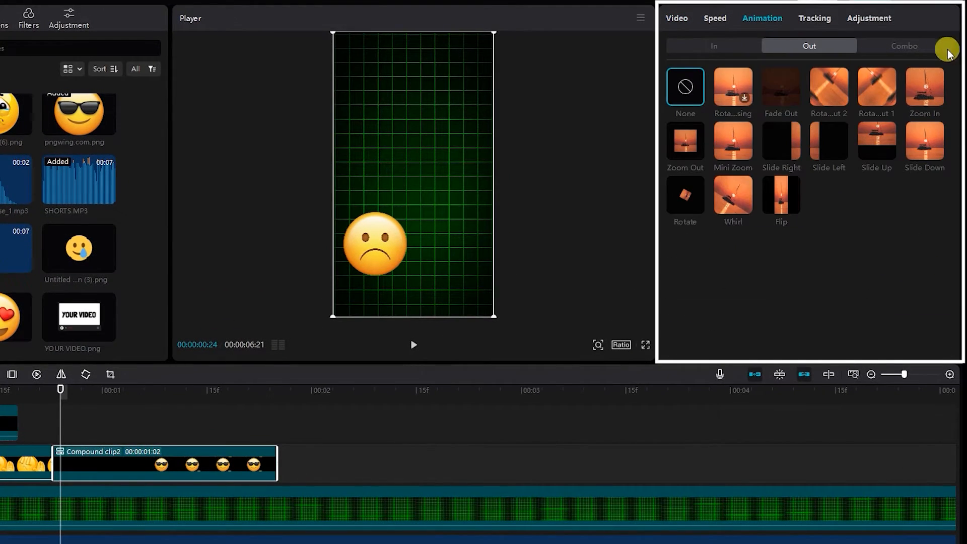
click(928, 47)
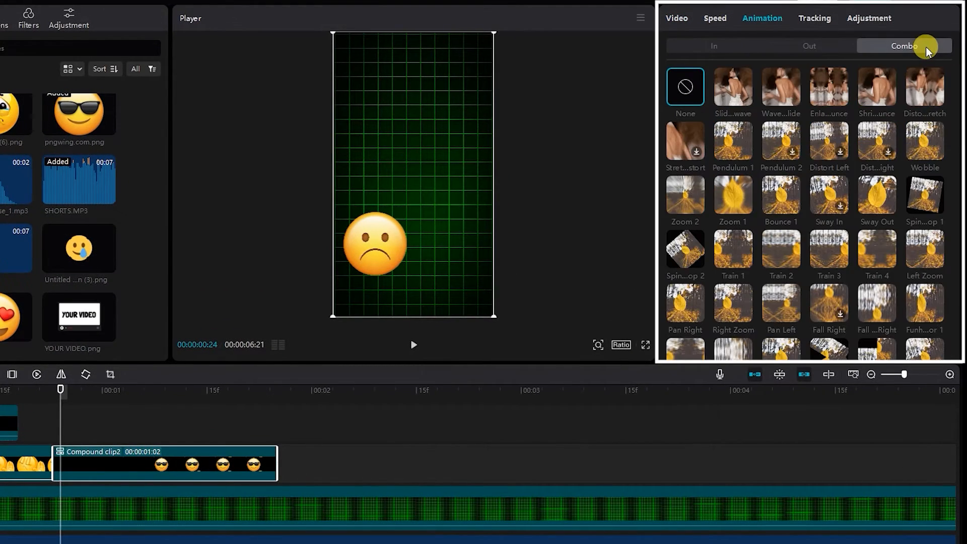
click(732, 90)
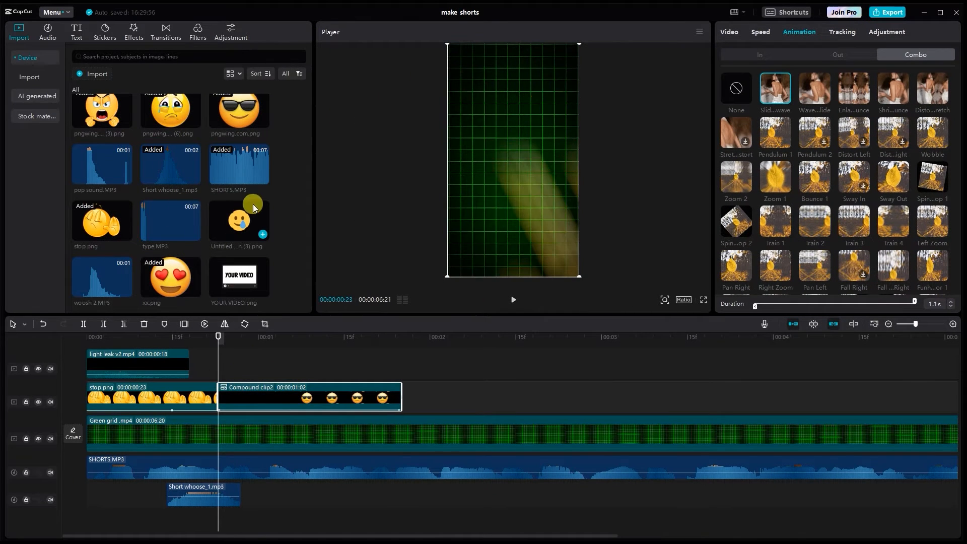
Step: Add pop sound.MP3 below the whoosh track at frame 24, trim it short and raise its volume to 15 dB
drag(94, 167, 210, 488)
click(270, 337)
drag(255, 356, 224, 356)
drag(226, 498, 238, 502)
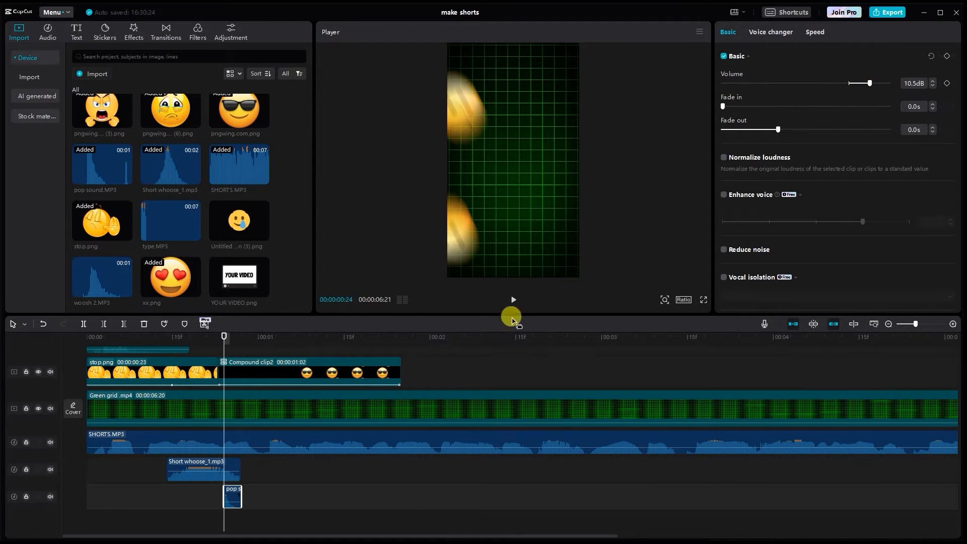
drag(268, 337, 235, 346)
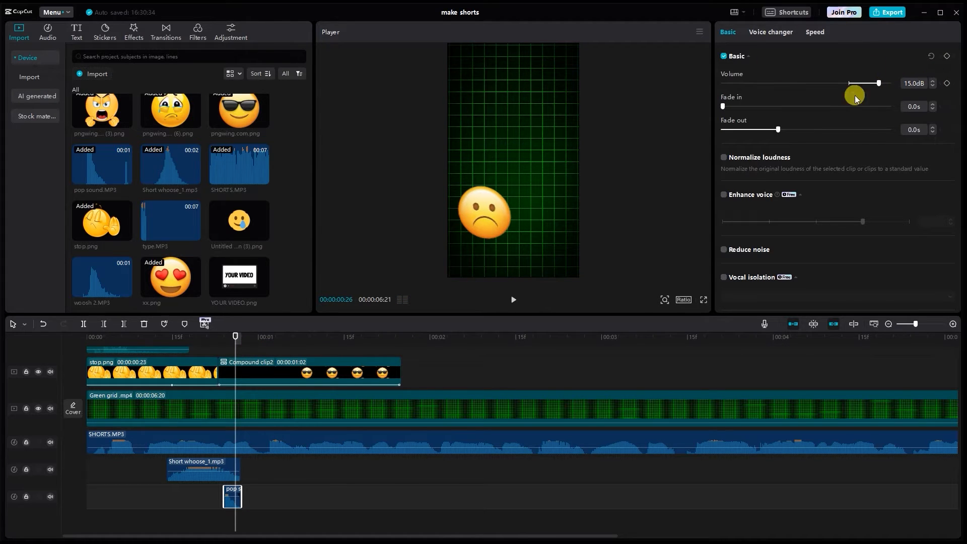
Step: Duplicate the trimmed pop sound at the appearance of each of the other four emojis, and play back the sequence from the start
drag(221, 358, 247, 361)
click(235, 506)
drag(235, 507, 255, 470)
drag(243, 354, 265, 357)
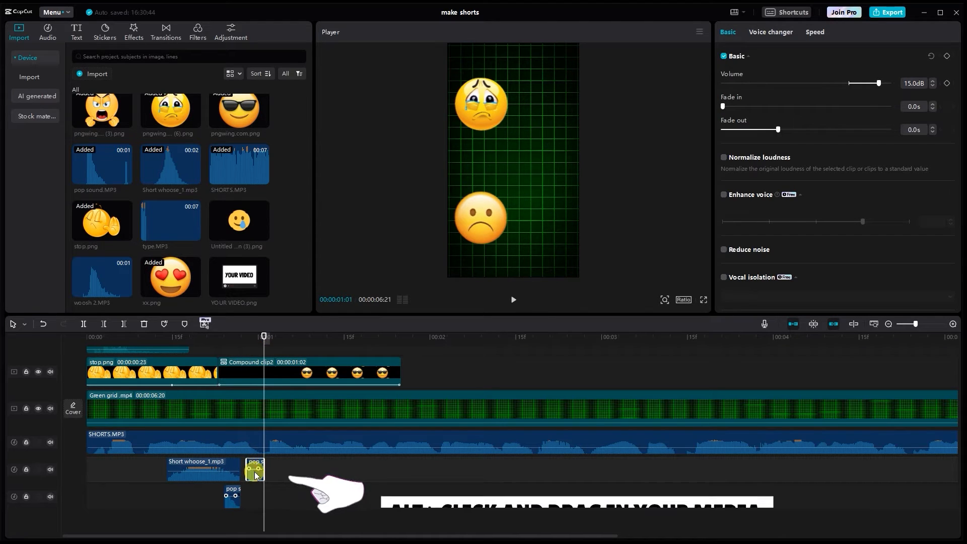
drag(252, 475, 269, 500)
drag(265, 353, 305, 364)
key(ctrl+v)
drag(297, 341, 333, 359)
key(ctrl+v)
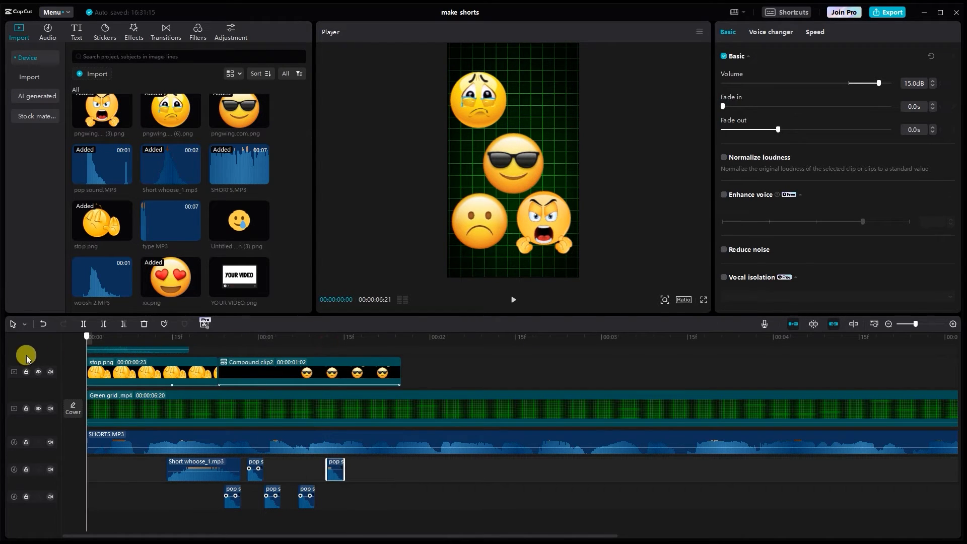
click(510, 300)
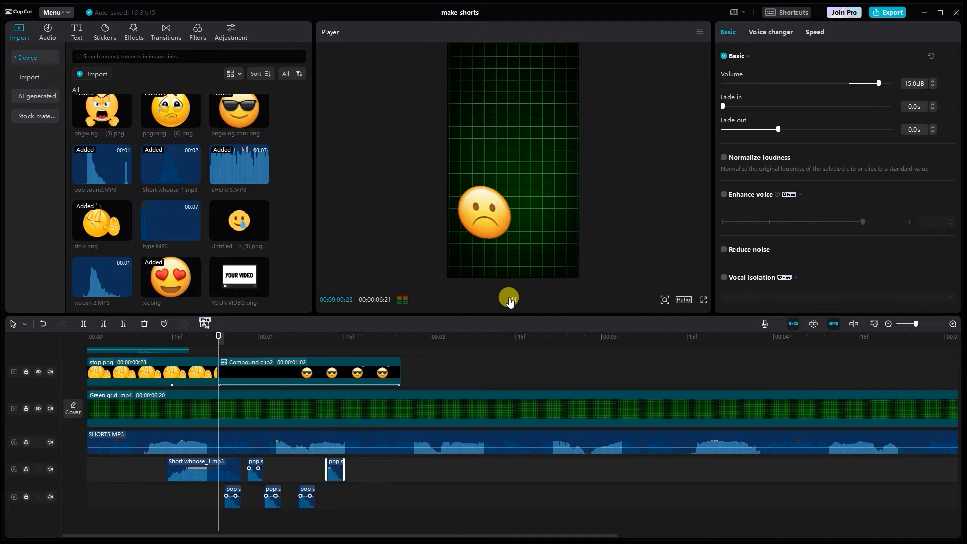
click(510, 299)
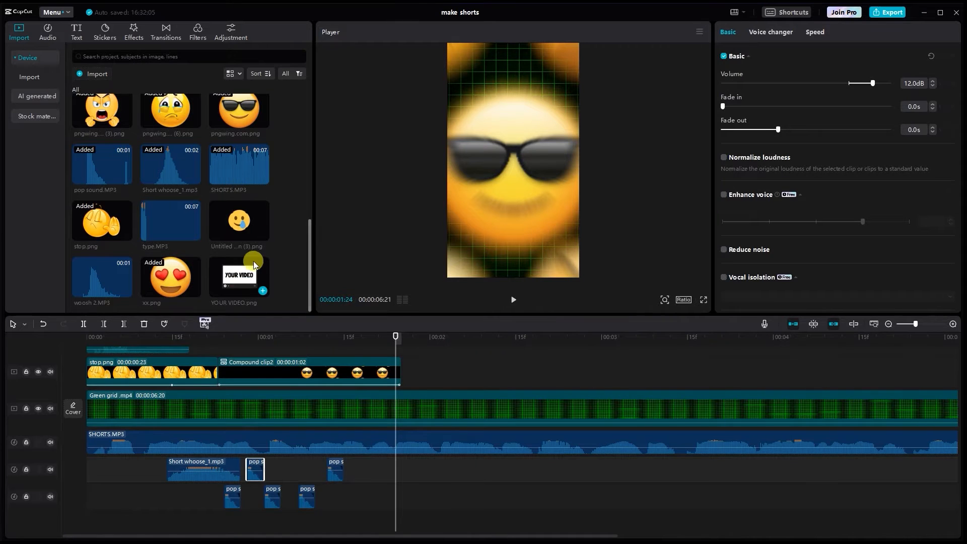
Step: Add YOUR VIDEO.png directly after the emoji compound clip and trim its end to 00:00:03:01 to match the voice
drag(254, 265, 451, 382)
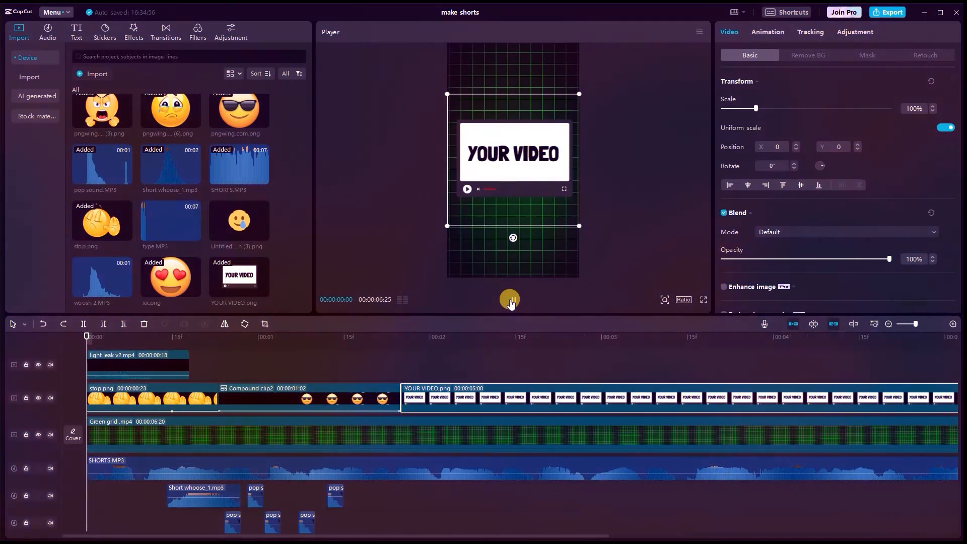
click(510, 299)
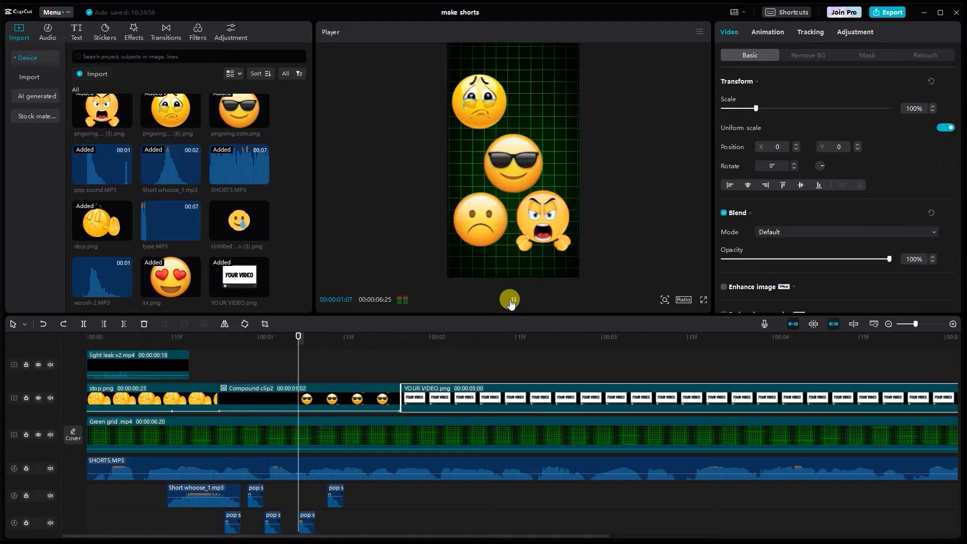
click(510, 301)
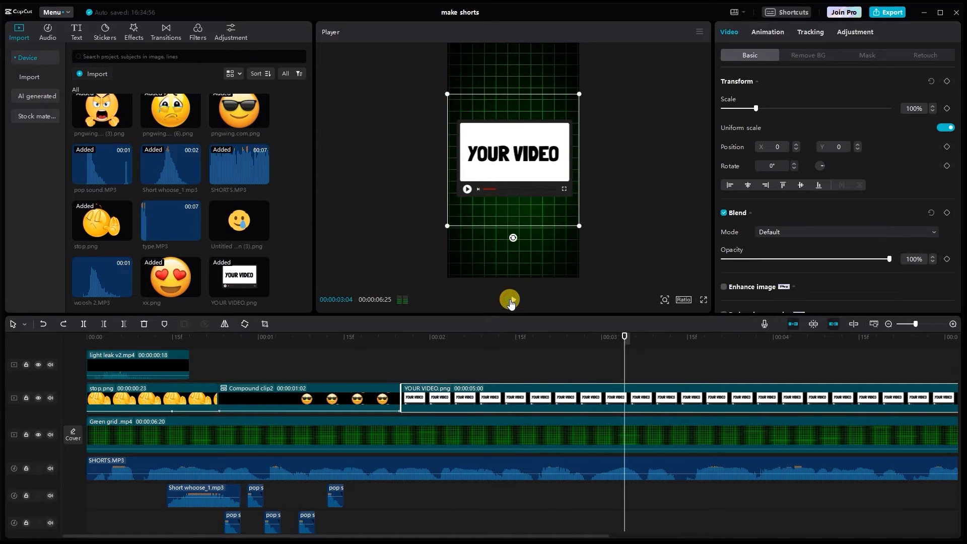
drag(624, 355, 607, 351)
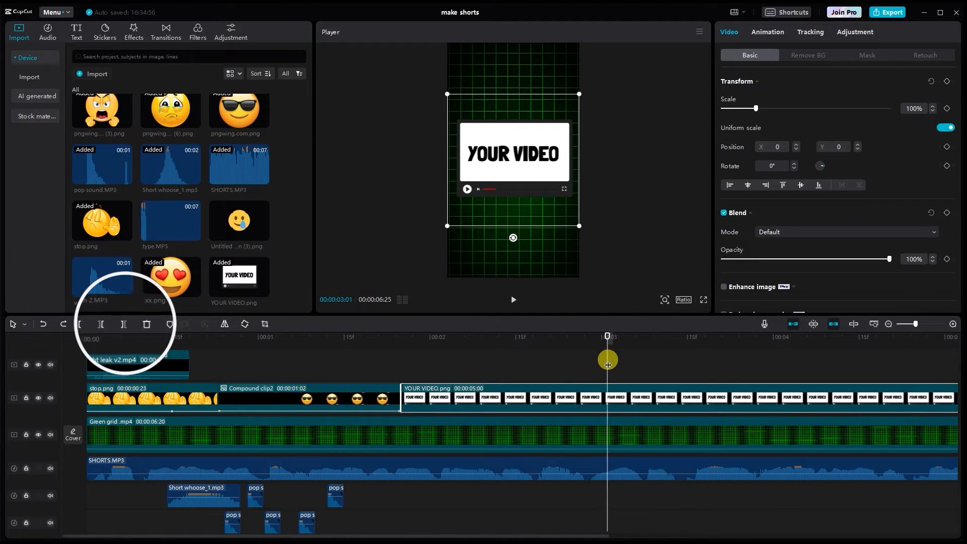
click(122, 326)
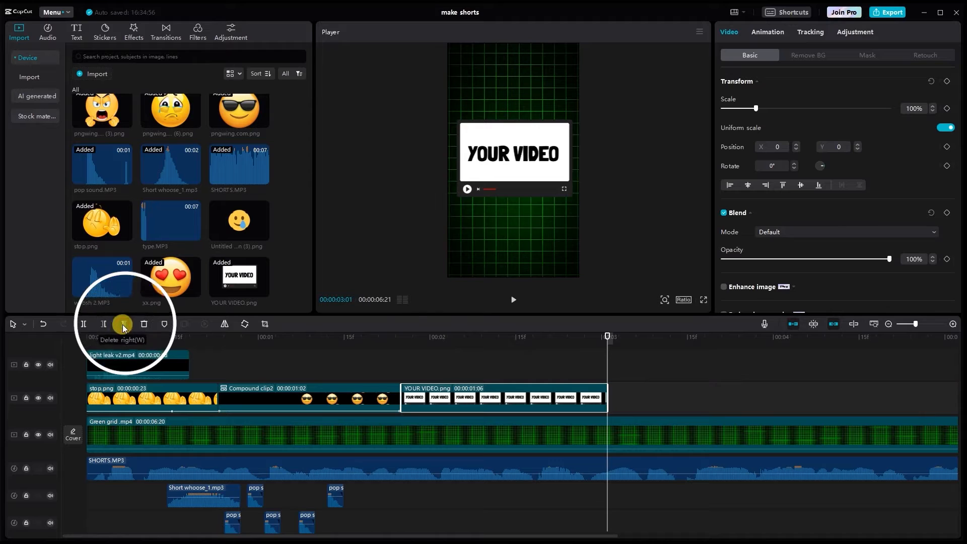
Step: Scale the YOUR VIDEO.png image down to 94% and keep it centred in the frame
drag(475, 394, 402, 398)
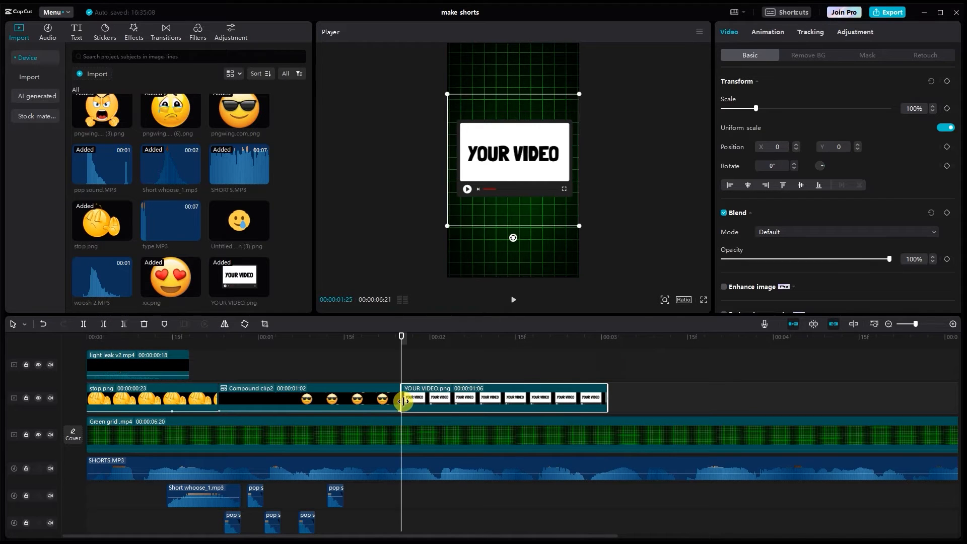
drag(578, 226, 574, 222)
drag(523, 168, 525, 170)
Step: Apply the Pendulum 1 Combo animation to YOUR VIDEO.png and return the playhead to 00:00:01:28
key(Right)
key(Right)
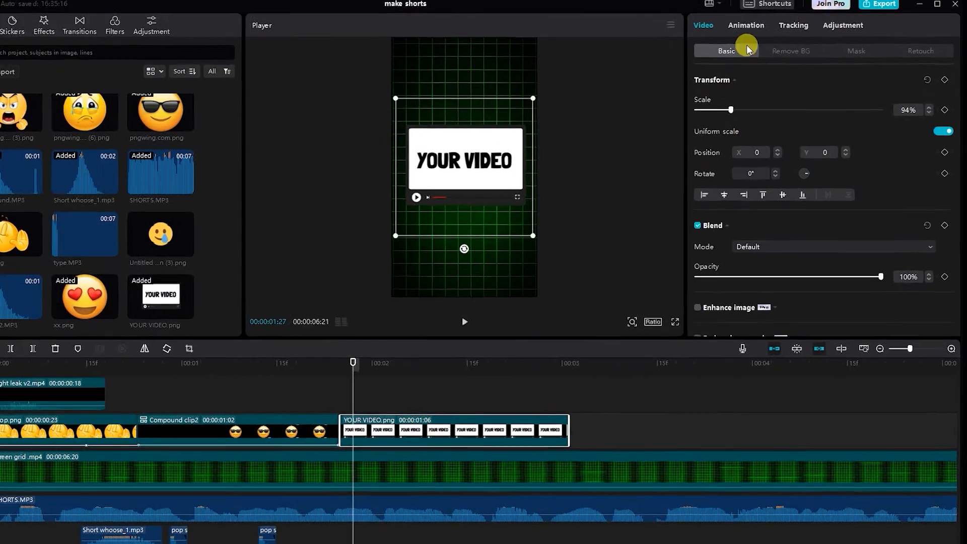
click(768, 32)
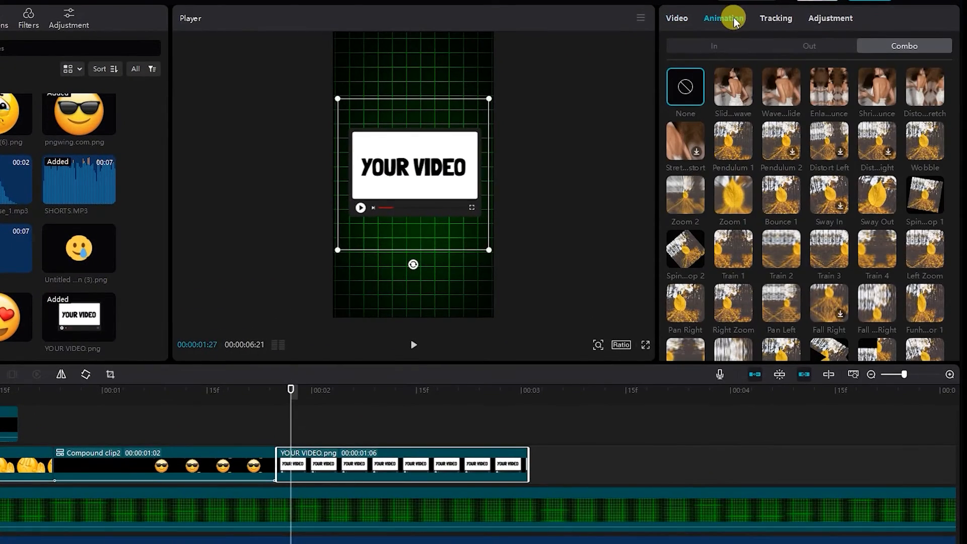
click(738, 151)
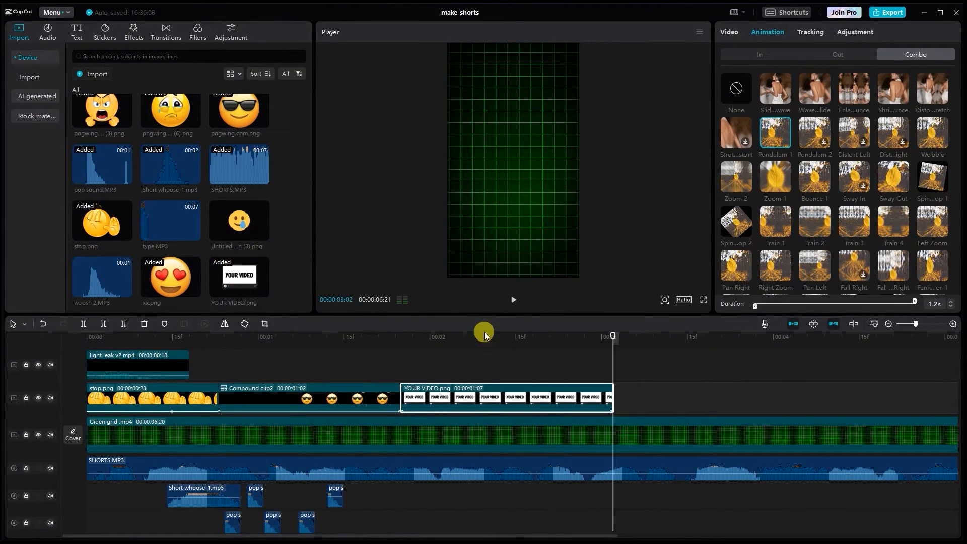
drag(612, 352, 419, 360)
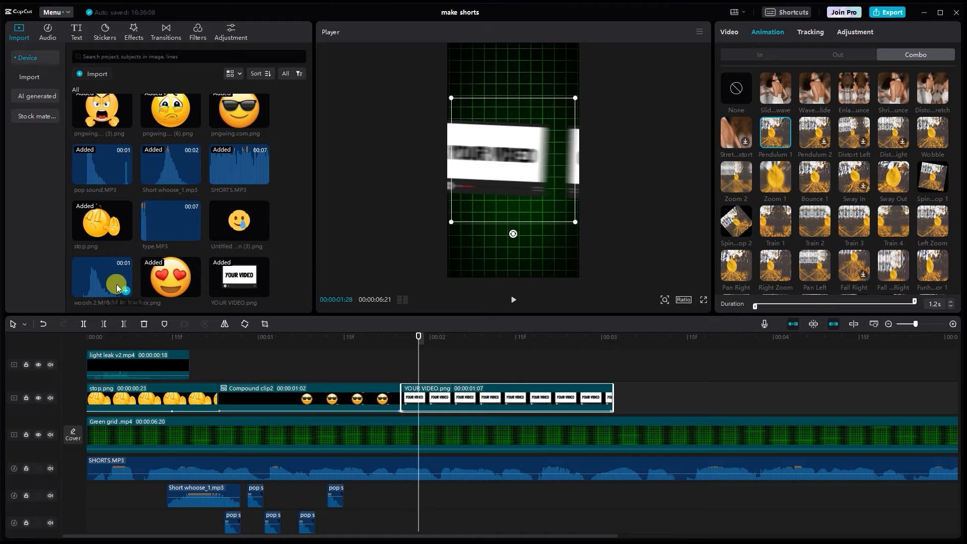
Step: Add woosh 2.MP3 near 00:00:01:28 under YOUR VIDEO.png, raise its volume to 15.2 dB and play back the transition
drag(100, 284, 390, 497)
drag(481, 491, 452, 495)
drag(848, 84, 879, 83)
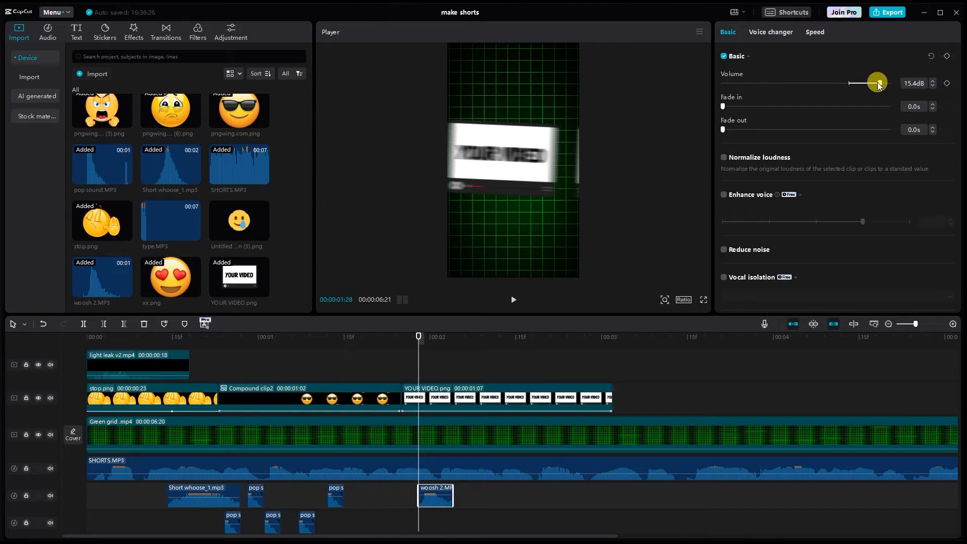
click(514, 300)
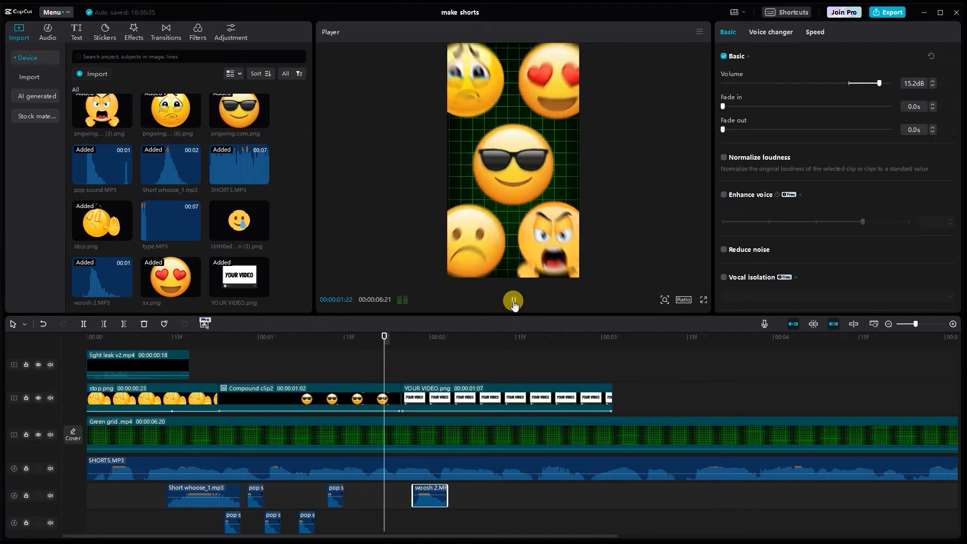
click(514, 301)
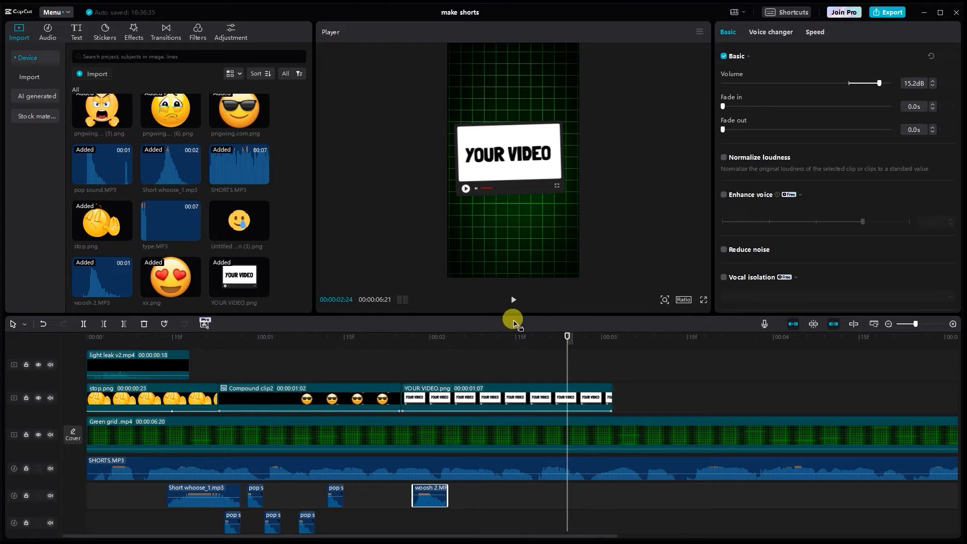
Step: Add the Heart Eyes Face green-screen clip directly after YOUR VIDEO.png and place the playhead at 00:00:03:03
drag(600, 366, 619, 366)
scroll(146, 252, down, 5)
drag(171, 234, 617, 402)
click(630, 533)
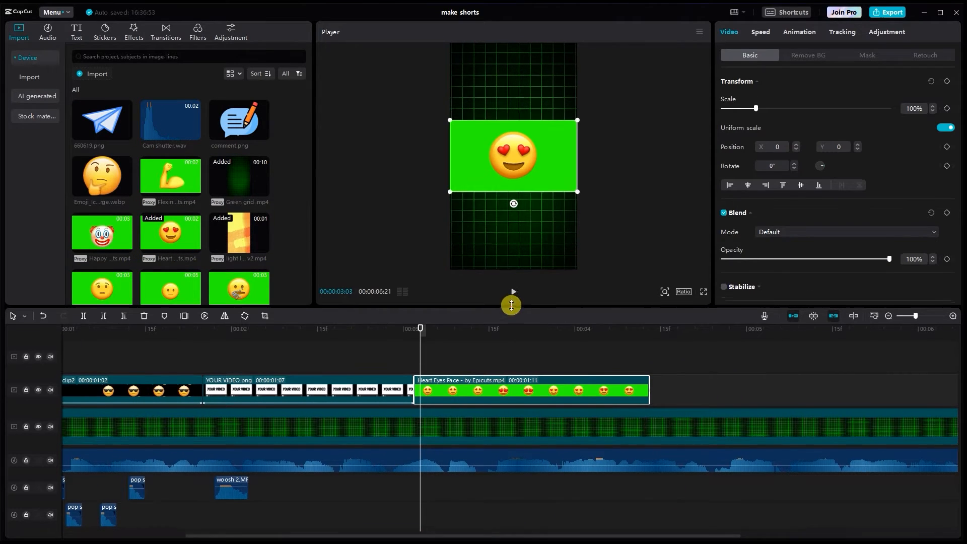
Step: Stack the Mind Blown, Mouth Zipped, Lying Face and Happy Clown clips above Heart Eyes Face, aligned to its start
drag(173, 288, 479, 372)
drag(239, 288, 457, 362)
scroll(107, 285, down, 1)
drag(98, 247, 443, 348)
drag(101, 187, 518, 354)
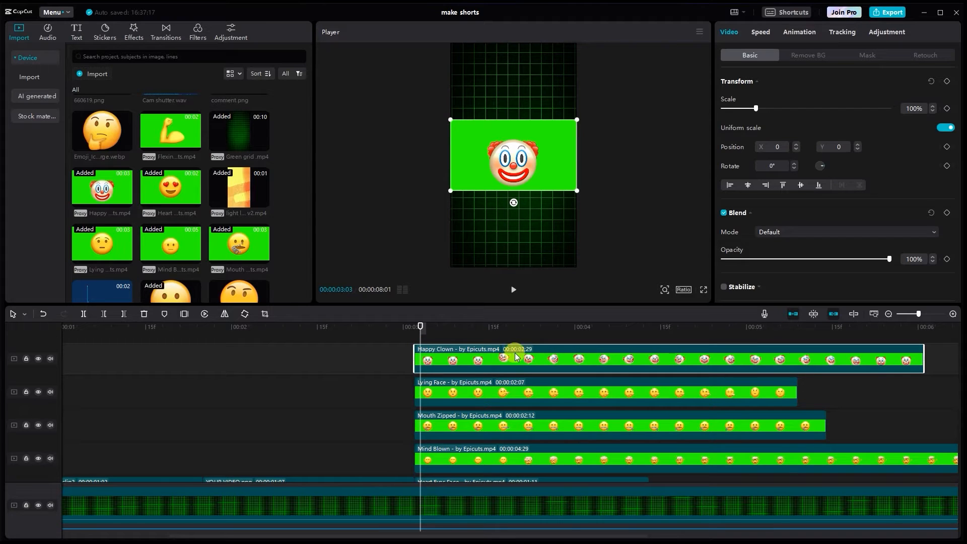
Step: Chroma key the green out of the Happy Clown clip at intensity 96 and move it to the frame's upper left
click(800, 56)
click(562, 151)
click(842, 131)
drag(516, 163, 481, 86)
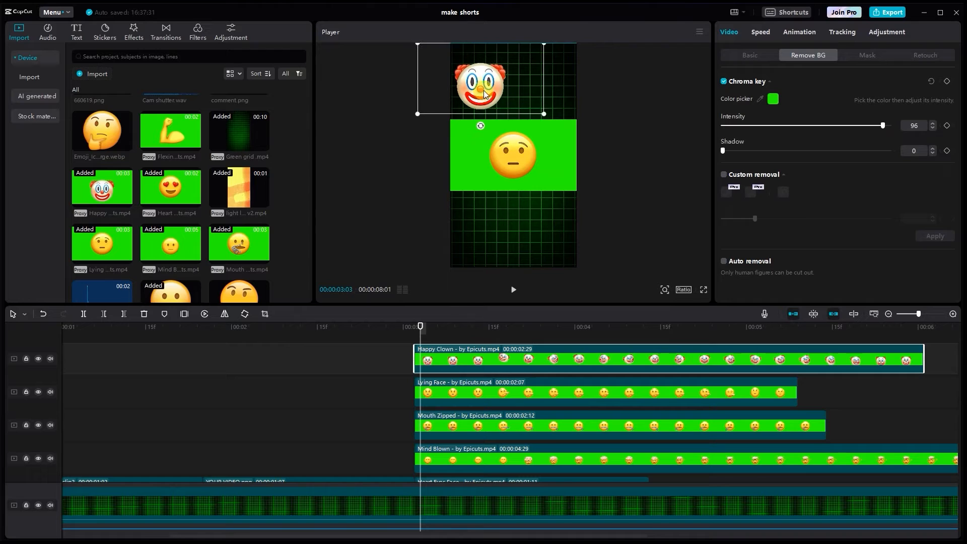
Step: Move the Lying Face clip to the frame's upper right and chroma key its green background at intensity 82
click(512, 392)
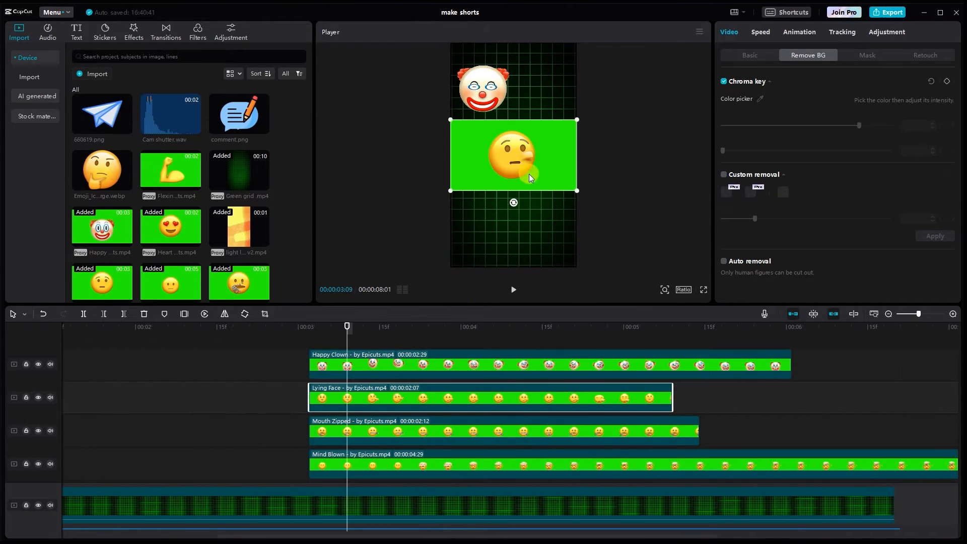
drag(529, 173, 569, 108)
click(761, 100)
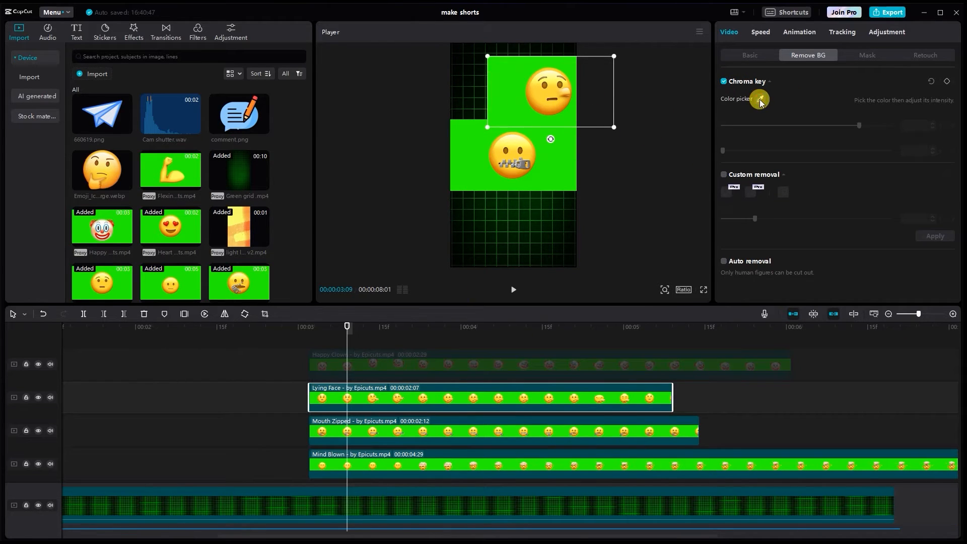
click(574, 73)
Step: Move the Mouth Zipped clip to the frame's lower left and chroma key its green at intensity 66 and shadow 8
click(501, 434)
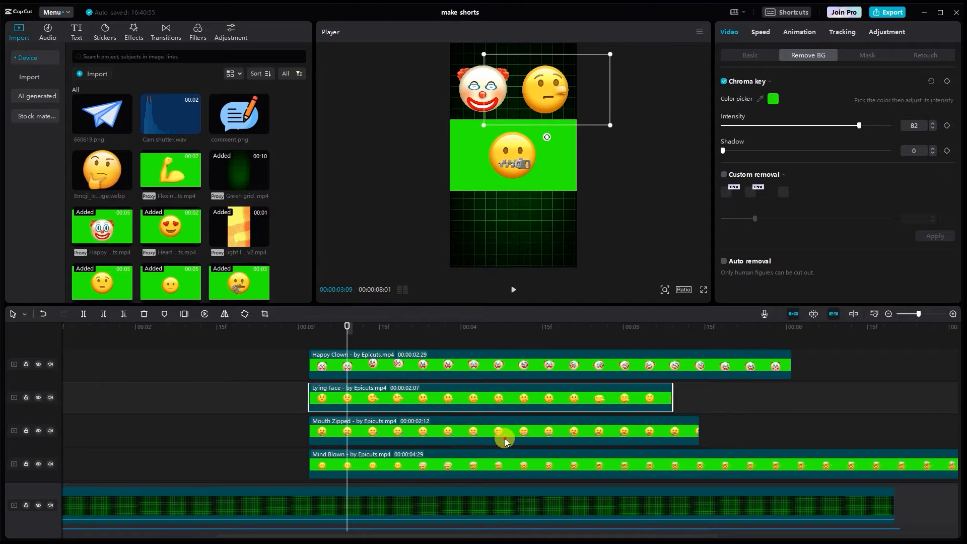
drag(575, 144, 518, 207)
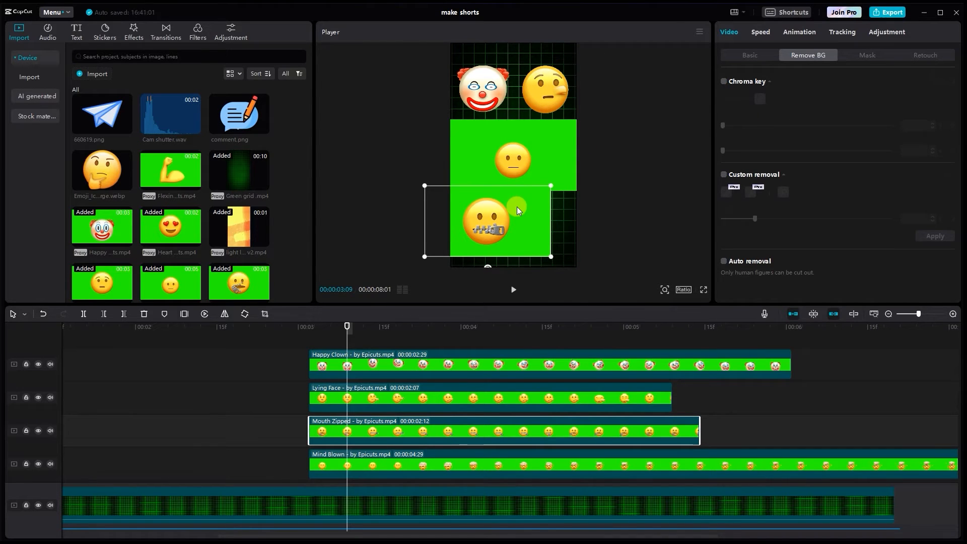
click(727, 83)
click(760, 99)
click(528, 209)
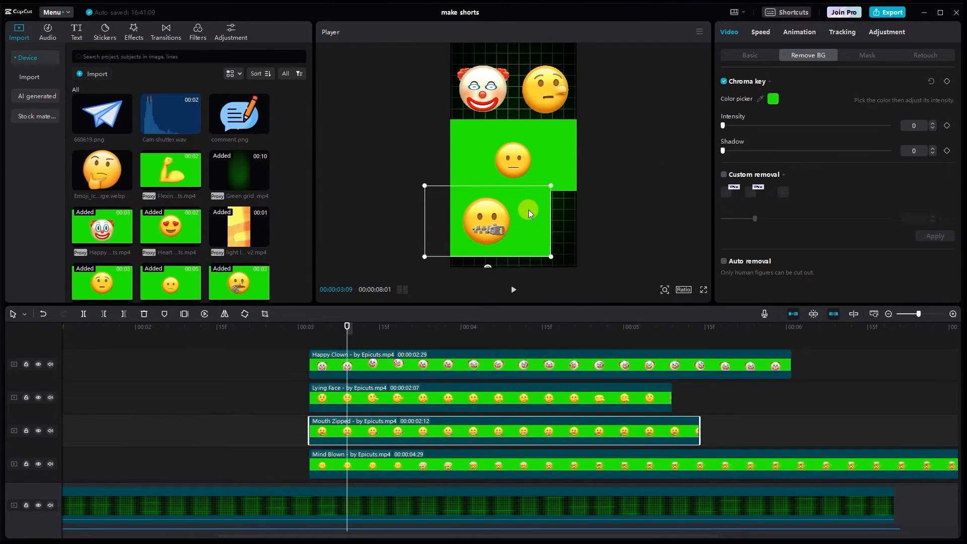
click(770, 125)
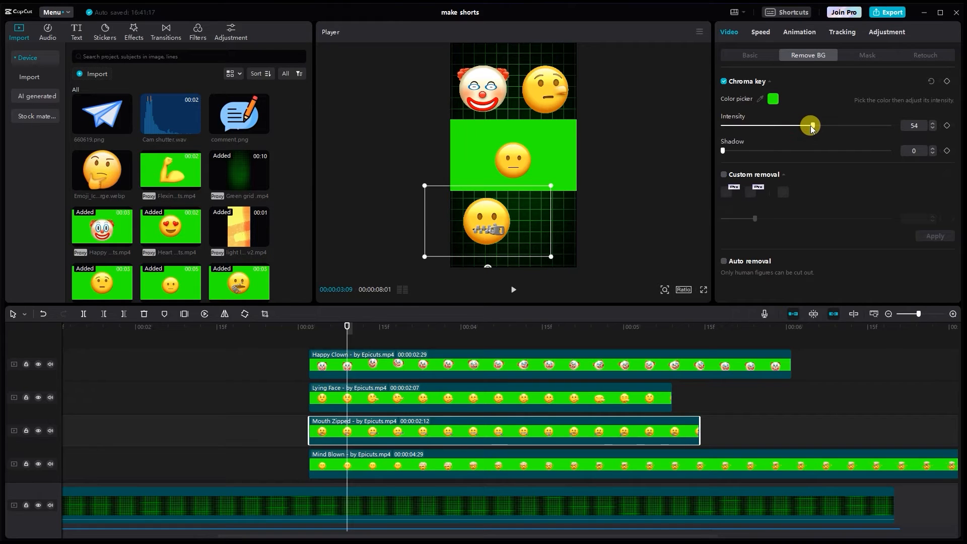
drag(486, 218, 483, 217)
Step: Move the Mind Blown clip to the frame's lower right and remove its green background with the chroma key
scroll(477, 445, down, 2)
click(477, 444)
drag(541, 160, 572, 216)
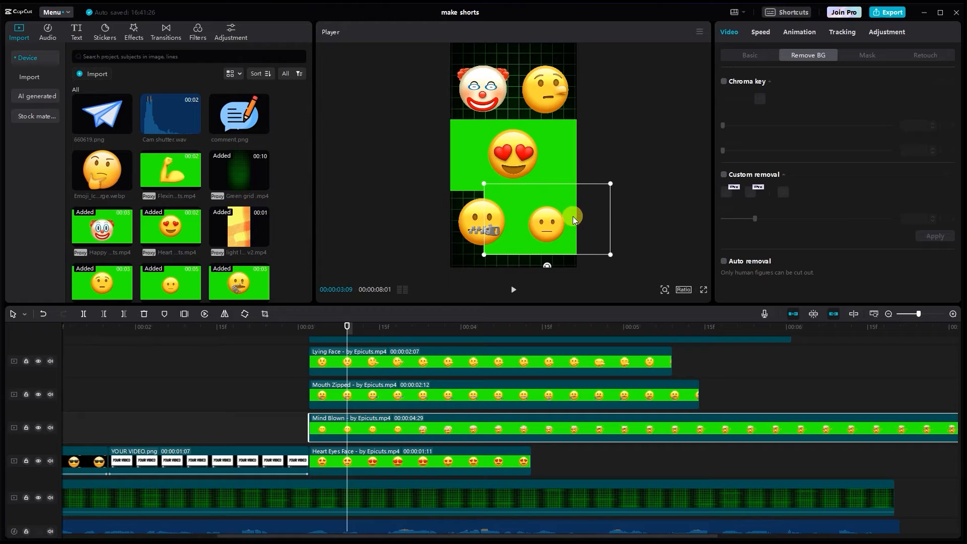
click(760, 99)
click(565, 201)
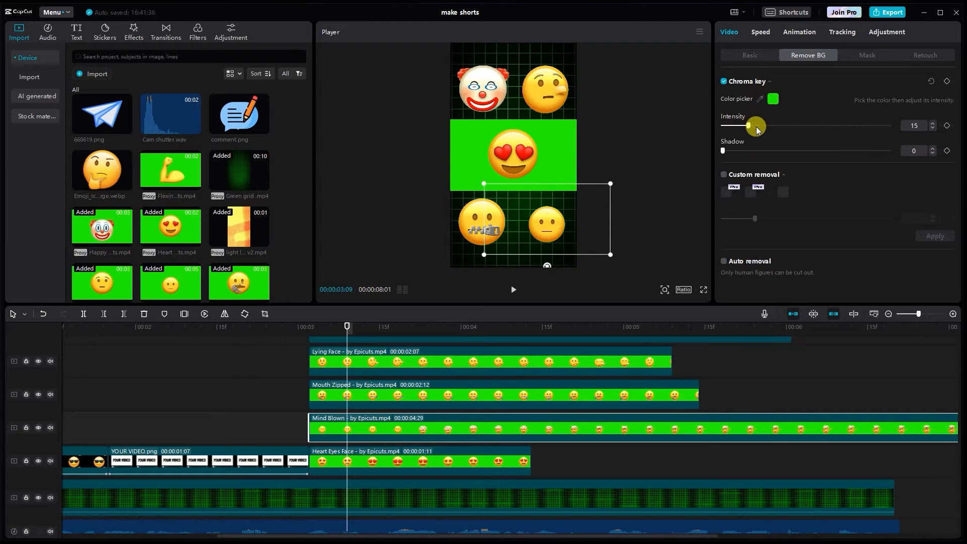
Step: Chroma key the green out of the Heart Eyes Face clip with intensity 100 and shadow 37
click(417, 453)
click(725, 81)
click(760, 99)
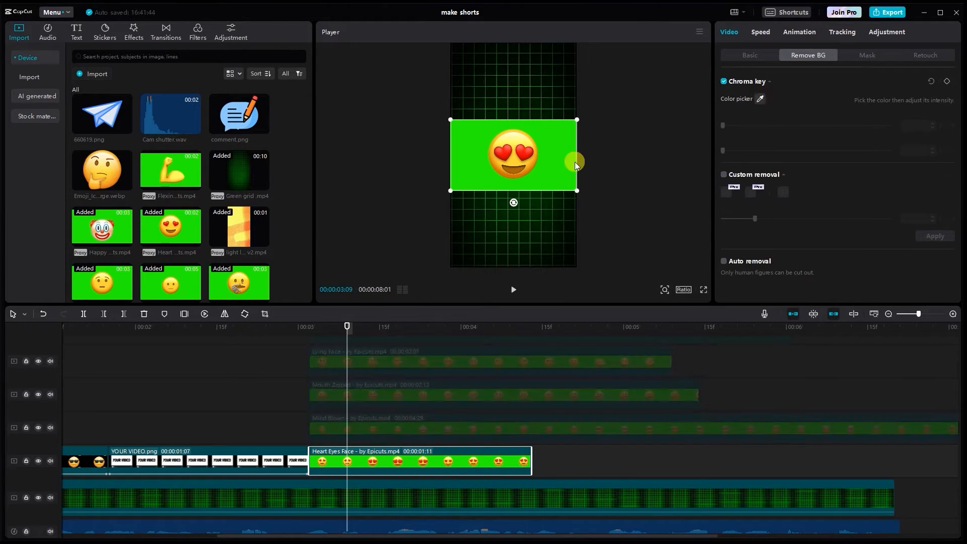
click(566, 163)
drag(723, 125, 800, 127)
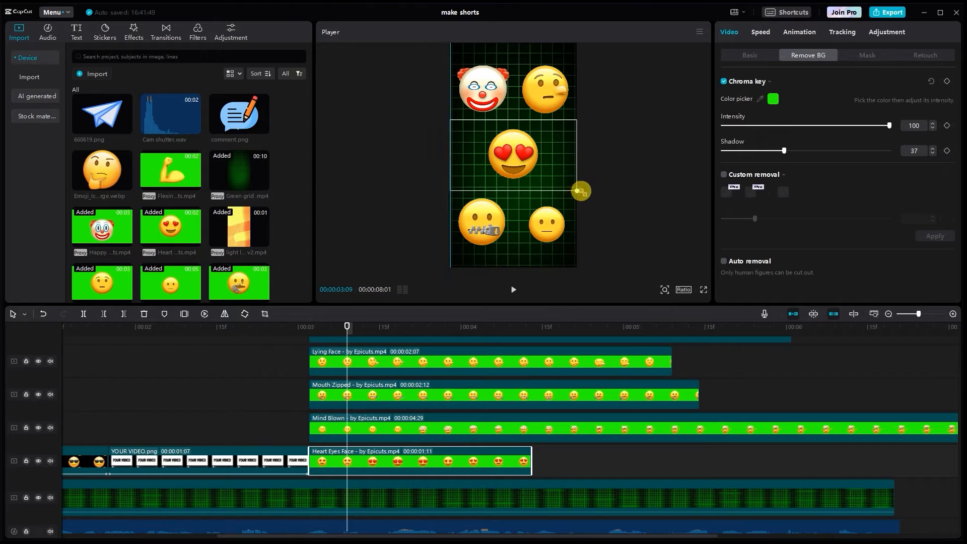
Step: Enlarge the Mind Blown and Mouth Zipped emojis and line them up level with each other in the lower frame
click(546, 225)
drag(566, 233, 562, 223)
click(396, 387)
drag(491, 227, 494, 215)
drag(550, 245, 493, 220)
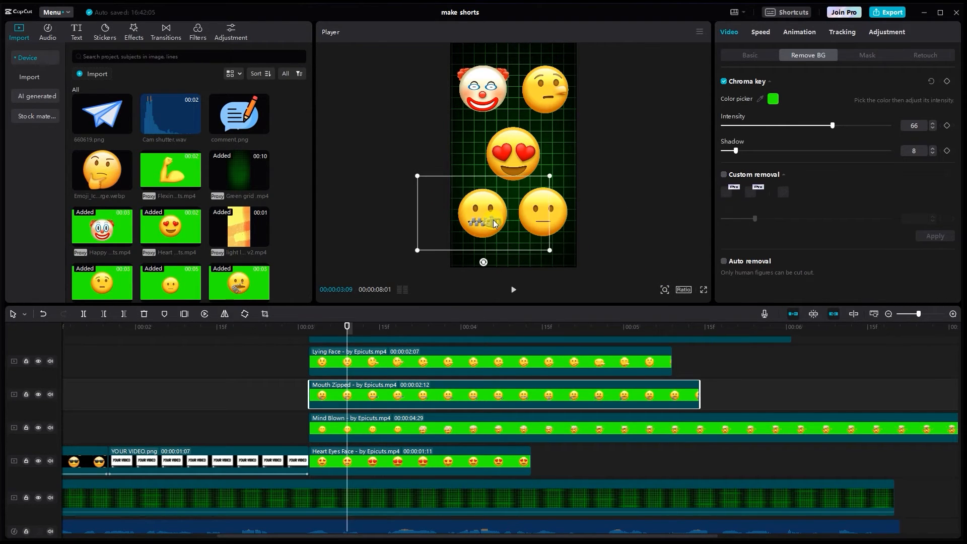
Step: Enlarge the Lying Face and Happy Clown emojis and line them up level with each other in the upper frame
click(373, 365)
drag(610, 126, 612, 128)
drag(586, 119, 614, 134)
drag(561, 102, 540, 118)
scroll(409, 360, up, 1)
click(408, 361)
drag(554, 63, 552, 64)
drag(487, 100, 486, 100)
drag(553, 62, 554, 61)
drag(486, 107, 485, 109)
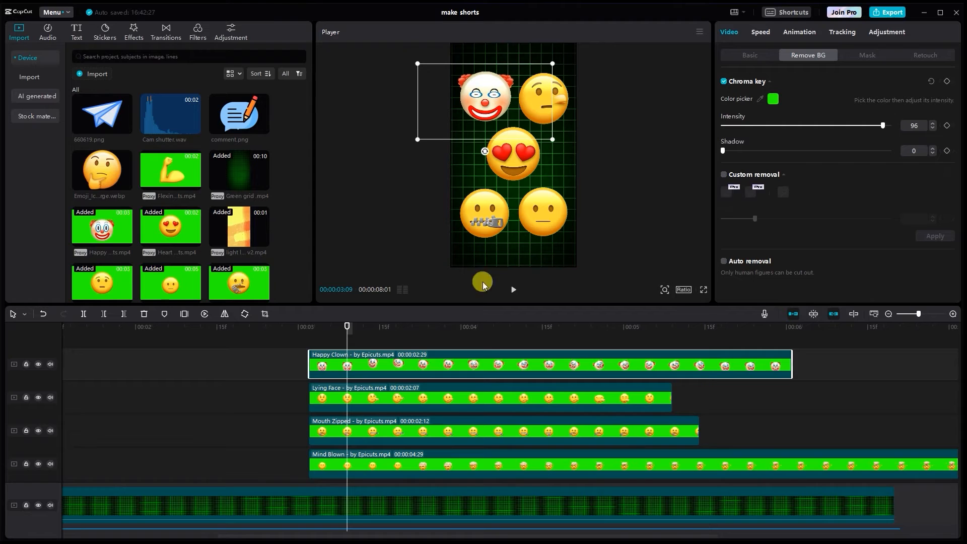
Step: Nudge the Heart Eyes Face emoji into the centre of the group and play the emoji clips from their start
scroll(403, 461, down, 1)
click(406, 467)
drag(516, 167, 515, 168)
drag(348, 327, 309, 328)
click(512, 290)
click(515, 290)
Step: Slow the Heart Eyes Face clip to 0.7x speed and trim its end to 00:00:04:24
scroll(605, 352, down, 2)
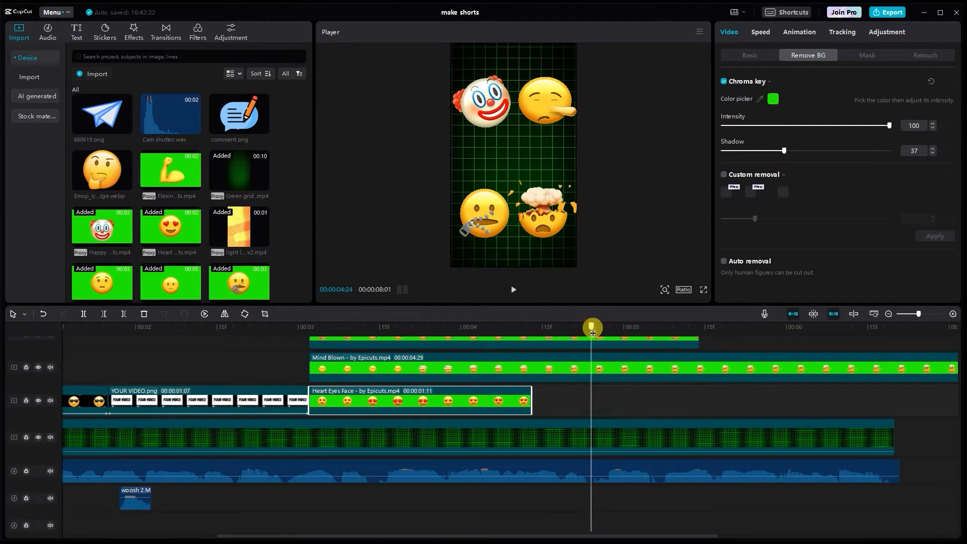
click(761, 32)
drag(758, 95, 751, 95)
click(951, 97)
drag(628, 440, 598, 474)
Step: Trim the ends of the Happy Clown, Lying Face, Mouth Zipped and Mind Blown clips to 00:00:04:24
click(606, 414)
scroll(607, 410, up, 2)
click(619, 348)
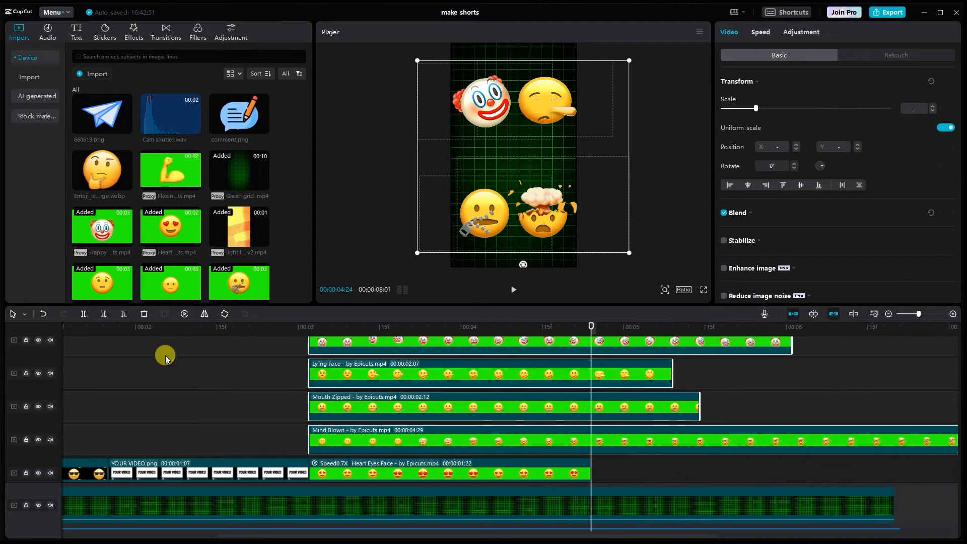
click(125, 314)
Step: At 00:00:04:12, shrink the emojis slightly, then set Lying Face to 101% scale and reposition it in the frame's upper right
scroll(413, 409, up, 1)
click(535, 343)
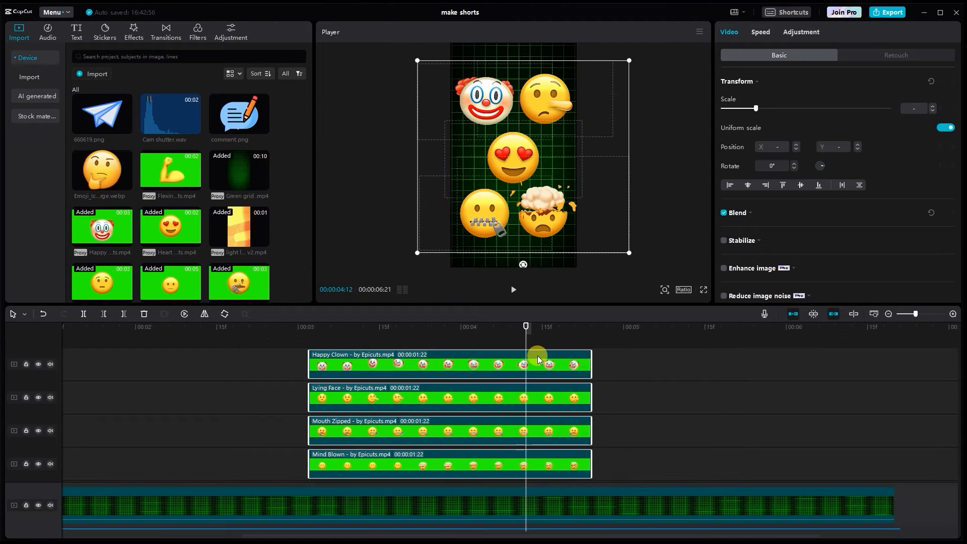
drag(630, 253, 562, 219)
click(552, 359)
click(558, 118)
drag(606, 136, 608, 138)
drag(548, 105, 550, 106)
scroll(479, 424, down, 2)
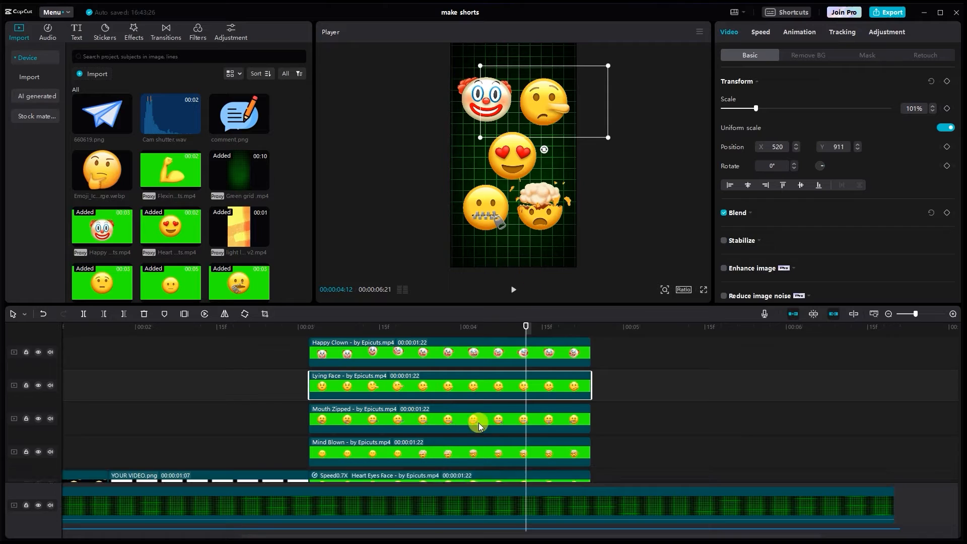
Step: Fine-tune the size and position of the Mind Blown, Mouth Zipped and Heart Eyes Face emojis to balance the five-emoji layout
click(483, 459)
mouse_move(552, 208)
mouse_down()
mouse_move(522, 162)
mouse_move(551, 212)
mouse_up()
click(499, 204)
click(555, 229)
drag(619, 243, 621, 245)
drag(543, 220, 483, 216)
click(504, 170)
drag(550, 242, 551, 243)
drag(486, 216, 485, 217)
click(452, 438)
drag(531, 148, 531, 147)
Step: Combine the five green-screen emoji clips into one compound clip
drag(618, 441, 529, 349)
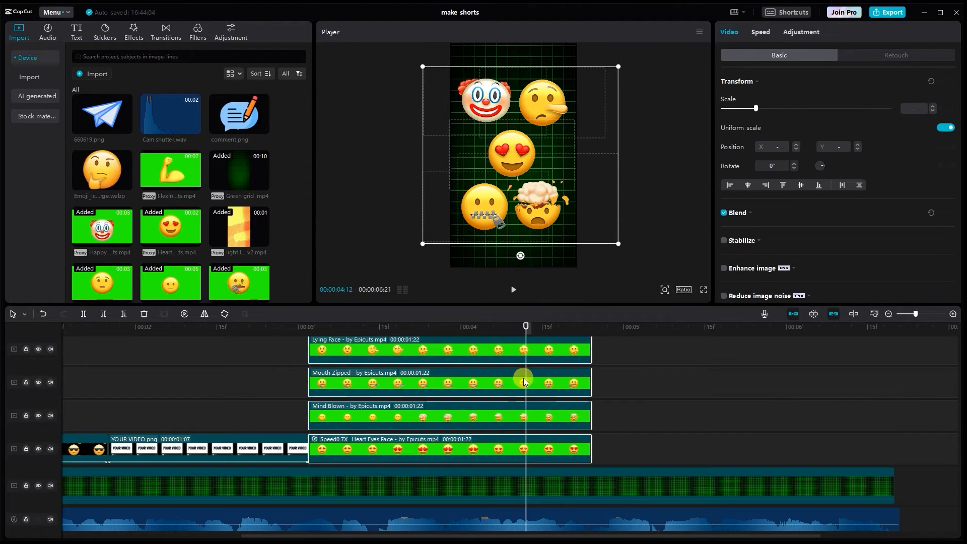
right_click(523, 381)
click(553, 402)
Step: Apply the Zoom 1 Combo animation to the new emoji compound clip
drag(525, 349, 319, 347)
scroll(485, 412, up, 1)
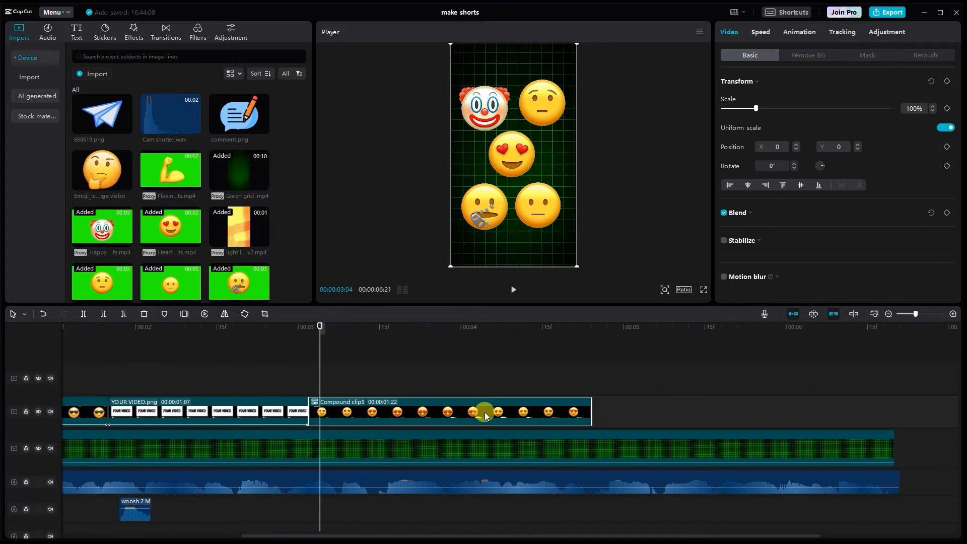
click(801, 31)
click(929, 53)
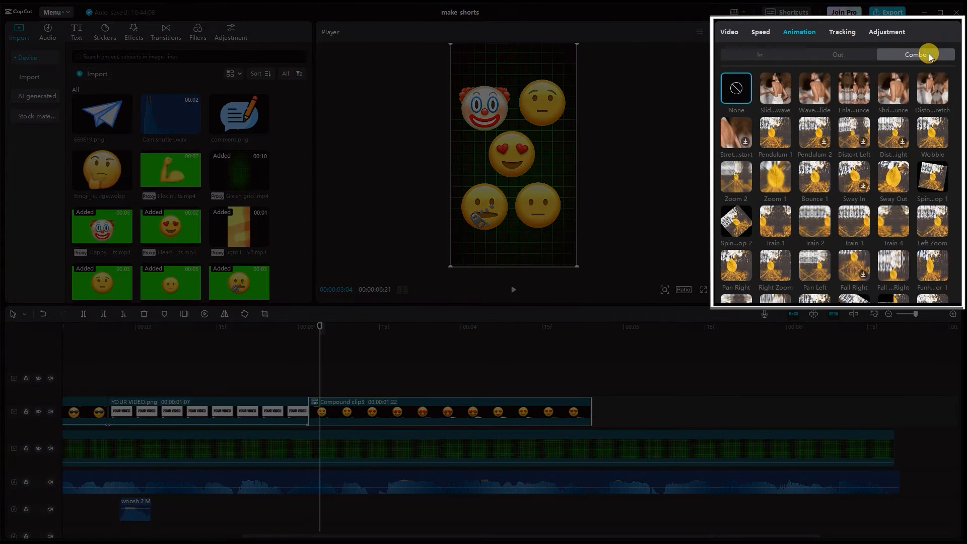
click(776, 174)
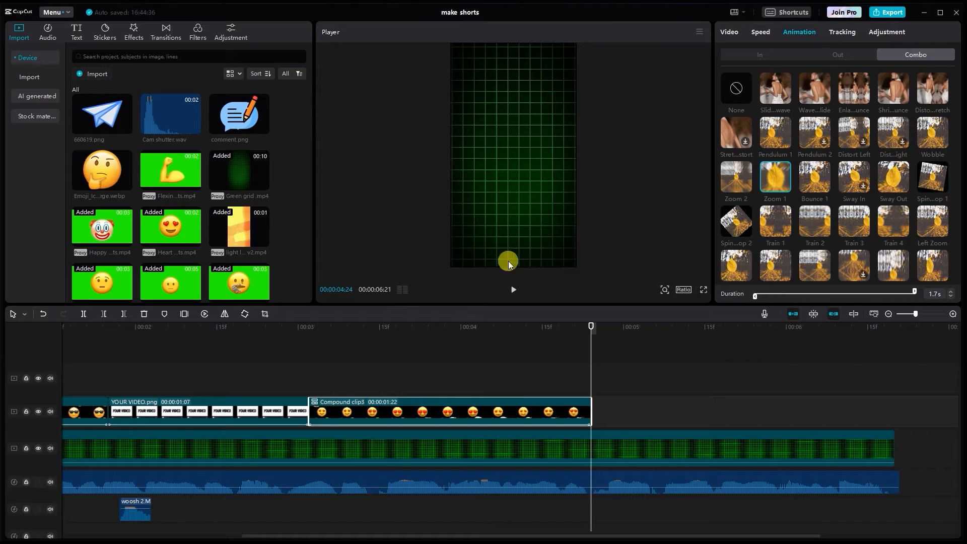
Step: Add ping.MP3 beneath the start of the new emoji compound clip, shift it slightly later and raise its volume to 13.5 dB
scroll(191, 201, down, 4)
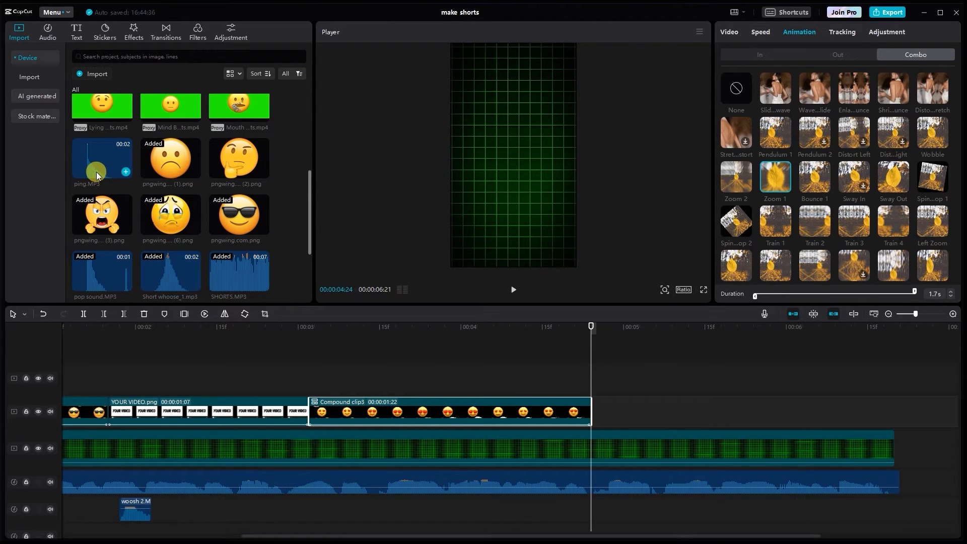
click(94, 172)
drag(94, 170, 371, 508)
click(324, 403)
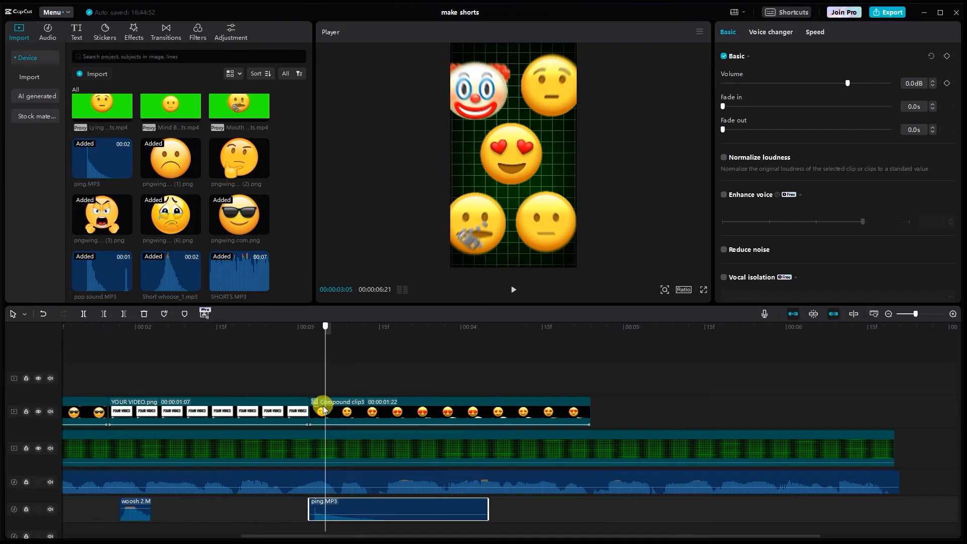
drag(336, 499, 341, 499)
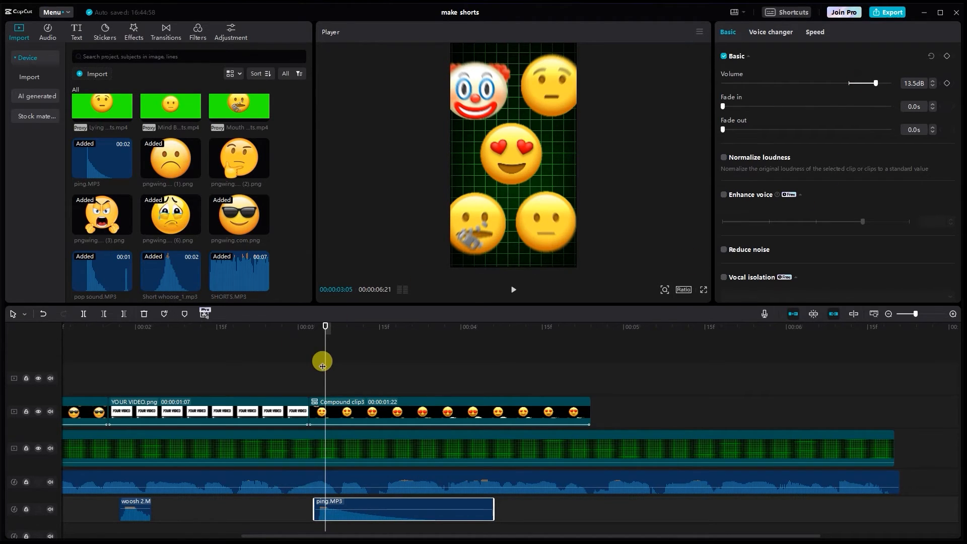
Step: Step the playhead back three frames and play through the emoji compound clip with the ping sound
key(Left)
key(Left)
key(Left)
click(515, 291)
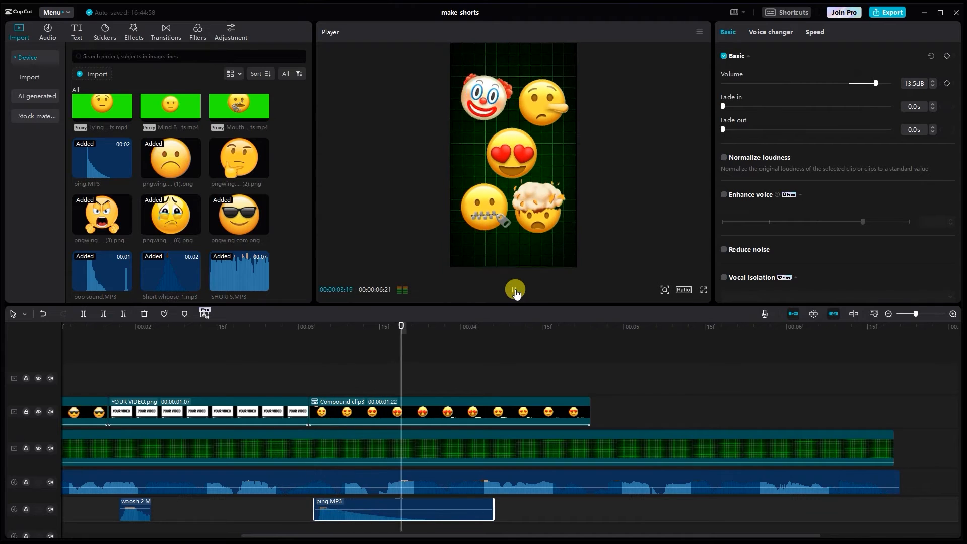
click(515, 291)
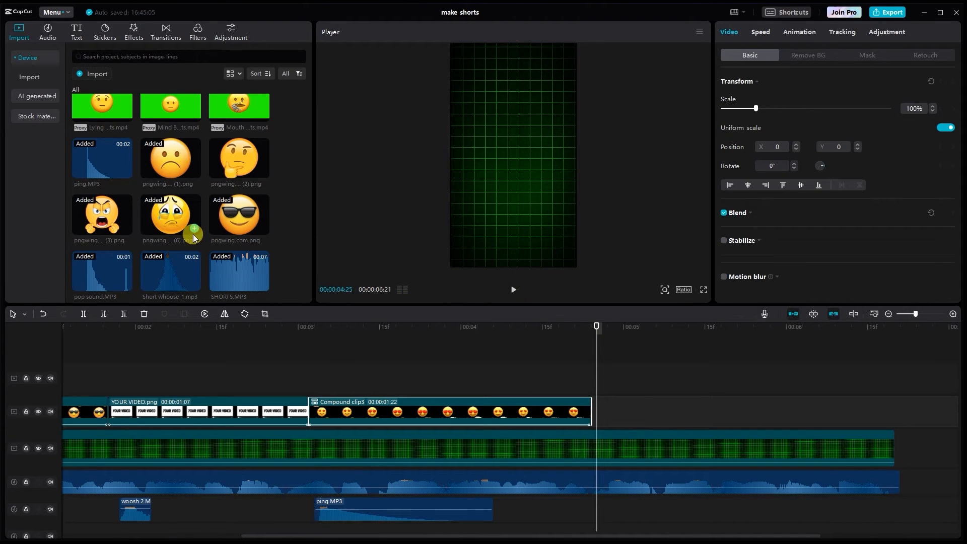
Step: Add comment.png directly after the emoji compound clip and trim its end to 00:00:05:08 to match the voice
scroll(192, 234, up, 4)
scroll(193, 235, up, 1)
drag(239, 121, 630, 404)
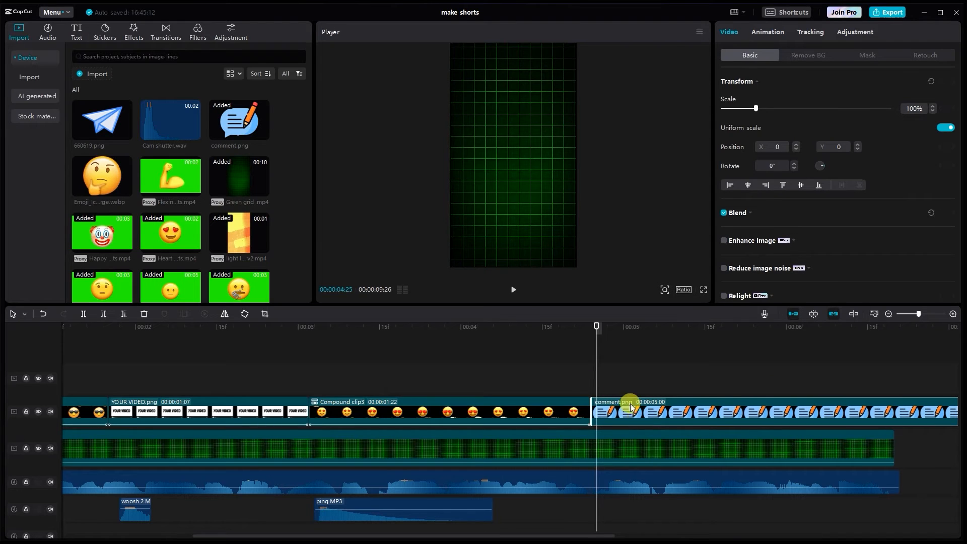
click(513, 289)
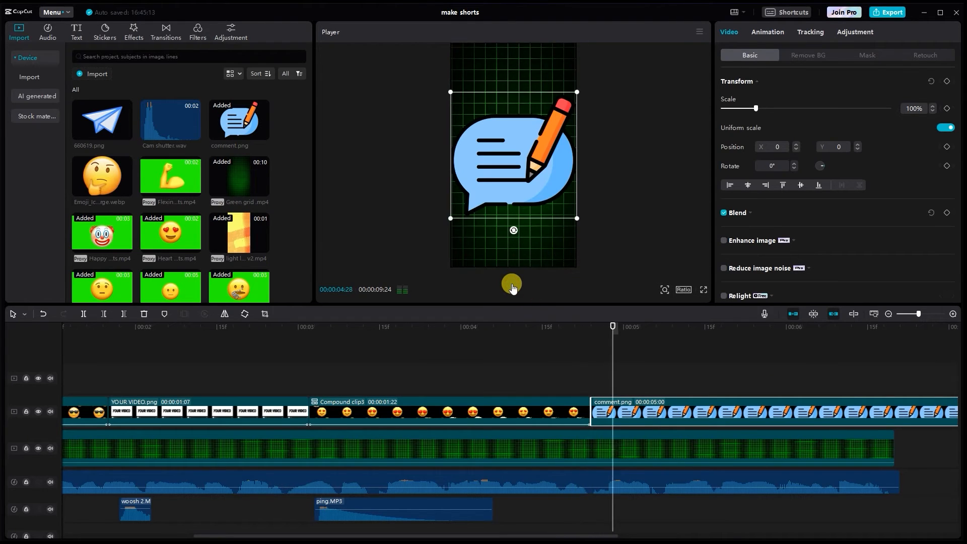
drag(695, 375, 667, 384)
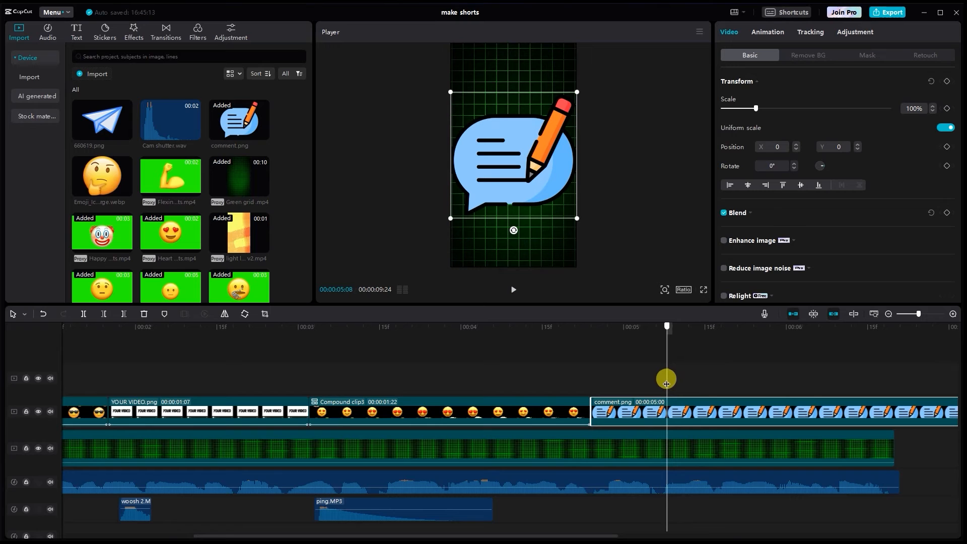
click(123, 313)
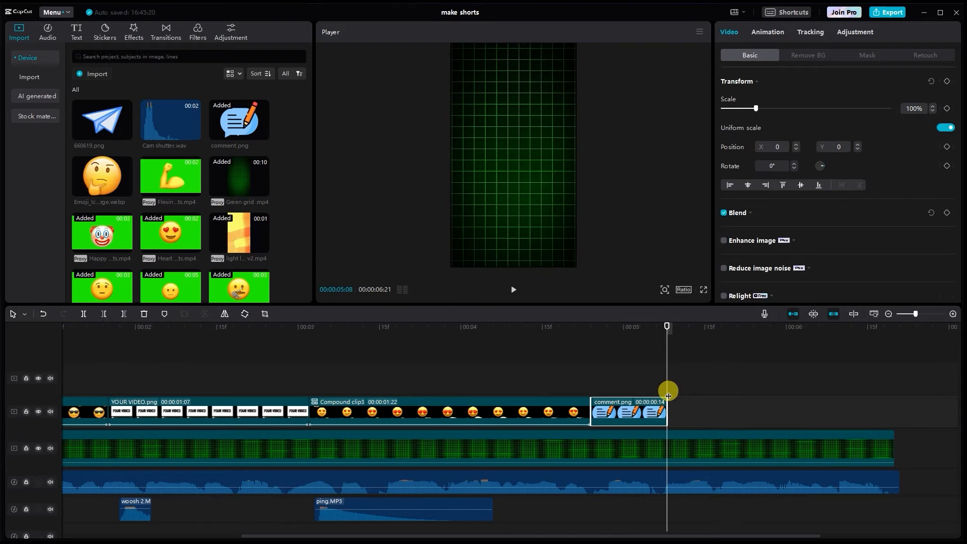
Step: Trim one frame off the end of comment.png and resize it to 69% at position Y 112
key(Left)
drag(664, 407, 601, 395)
drag(576, 223, 560, 201)
click(517, 171)
mouse_move(512, 166)
mouse_down()
mouse_move(504, 167)
mouse_move(513, 167)
mouse_up()
drag(560, 201, 528, 172)
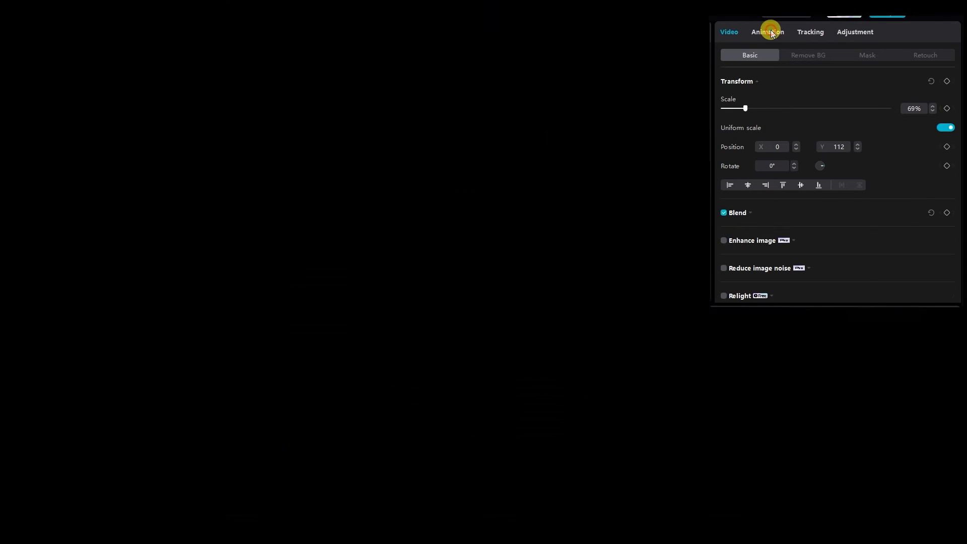
Step: Apply the Shake 1 In animation to comment.png
click(770, 32)
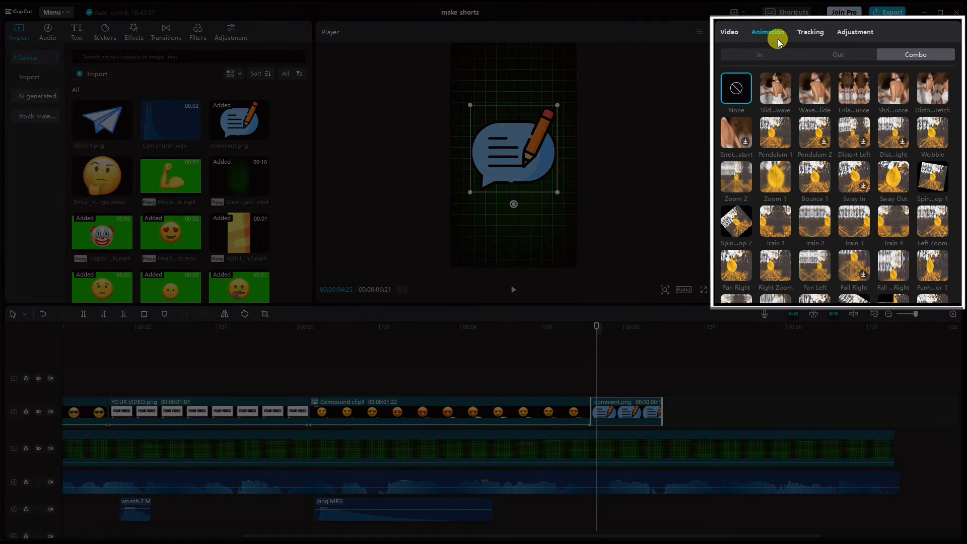
click(774, 55)
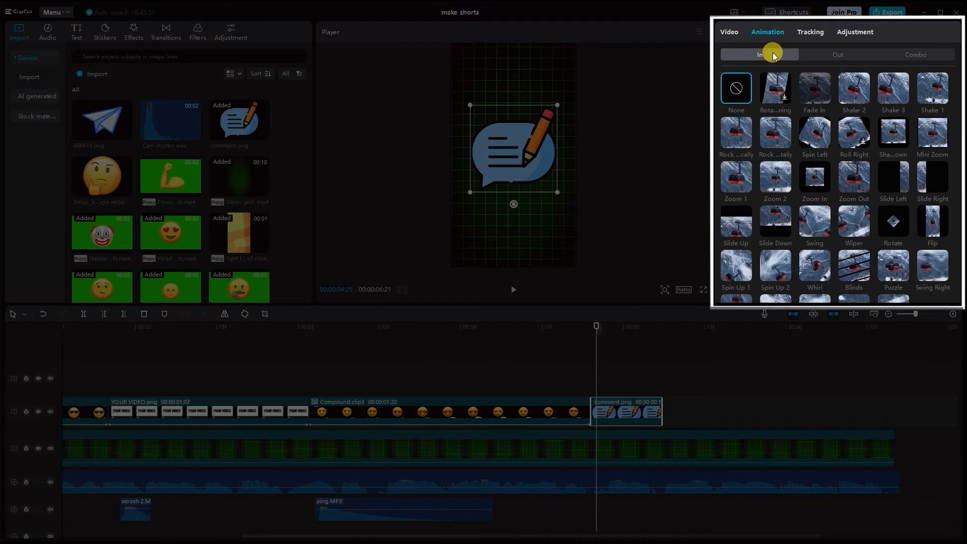
click(934, 89)
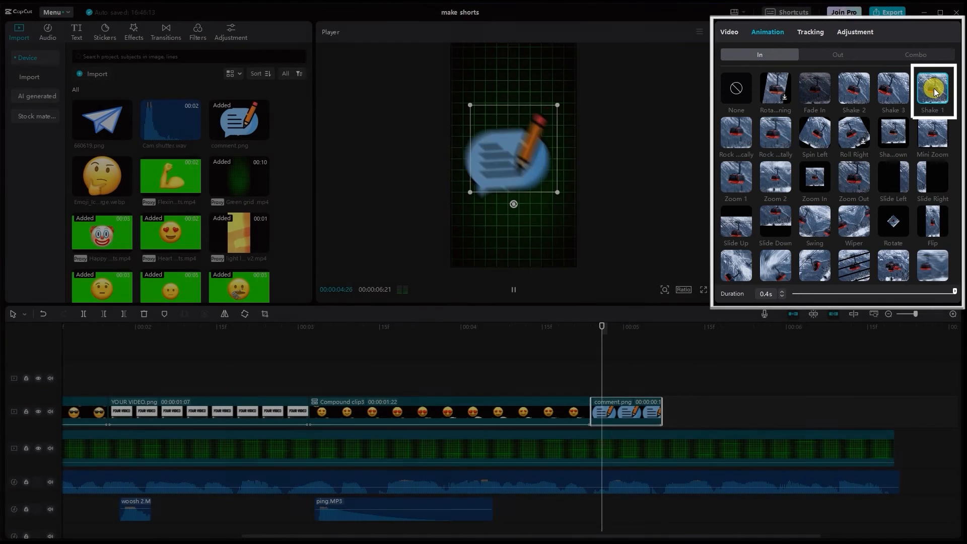
Step: Add type.MP3 beneath comment.png, trim it to that image's length and play through the section
scroll(229, 221, down, 10)
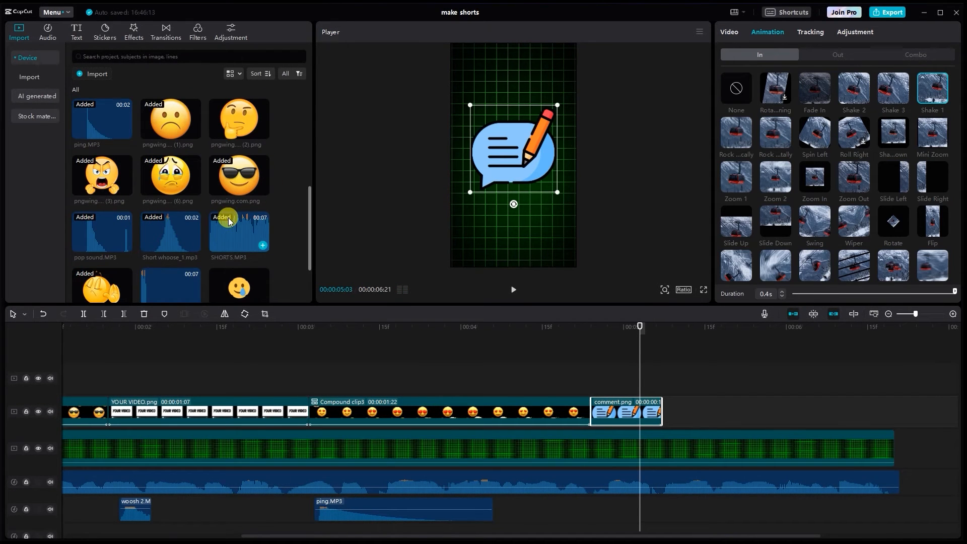
scroll(174, 228, down, 1)
click(143, 247)
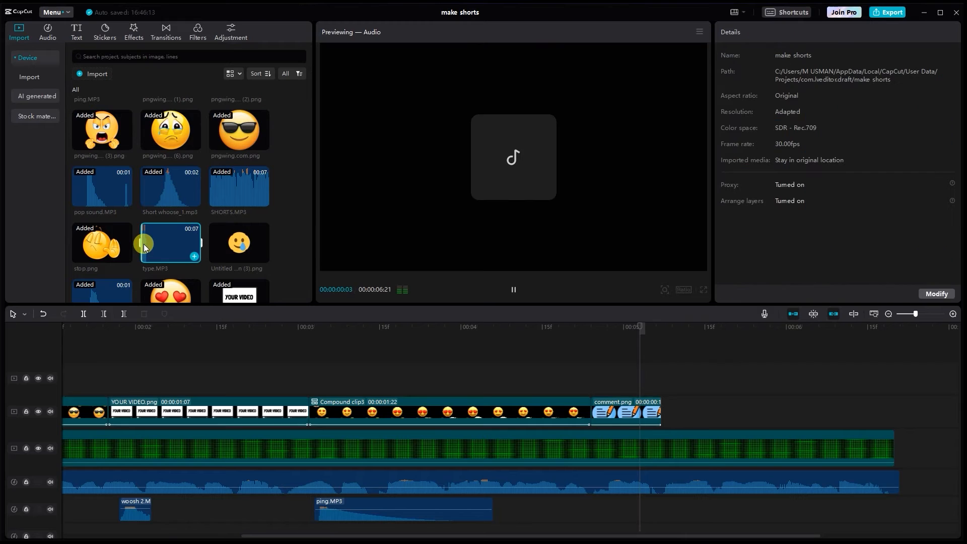
drag(154, 241, 583, 511)
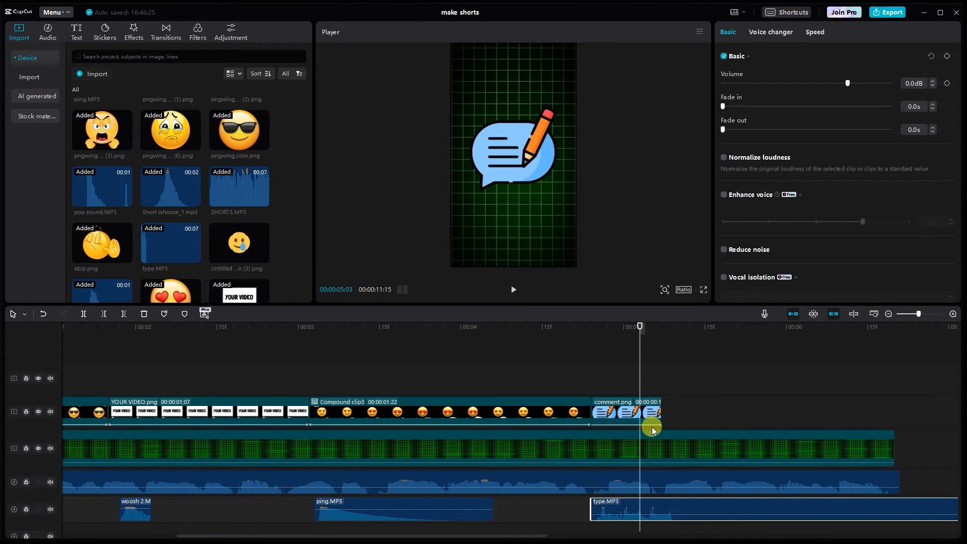
click(124, 315)
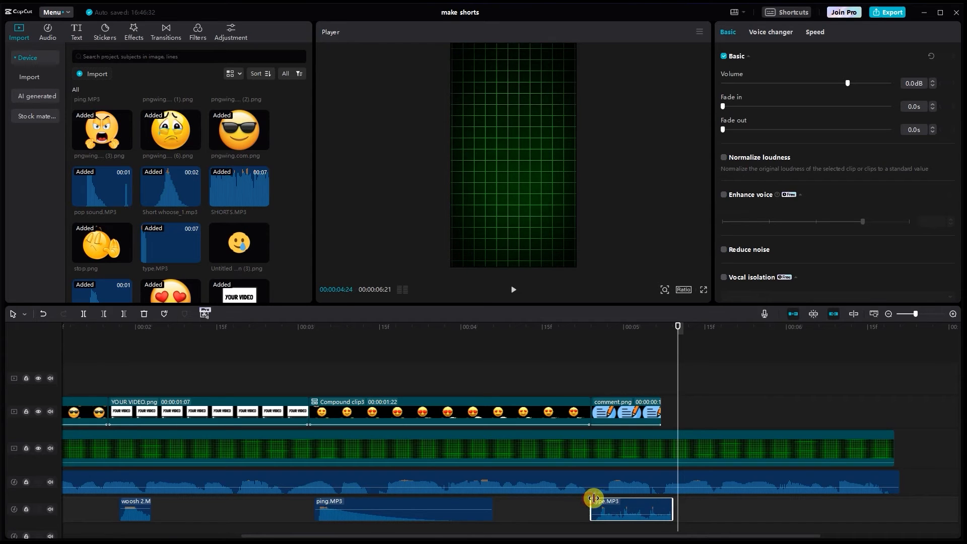
drag(670, 503, 661, 504)
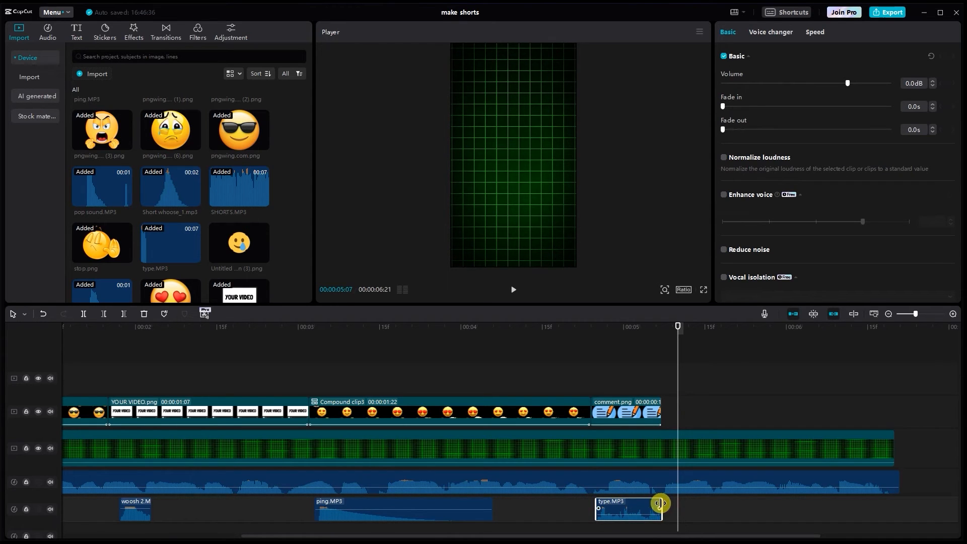
drag(659, 398, 591, 400)
click(643, 514)
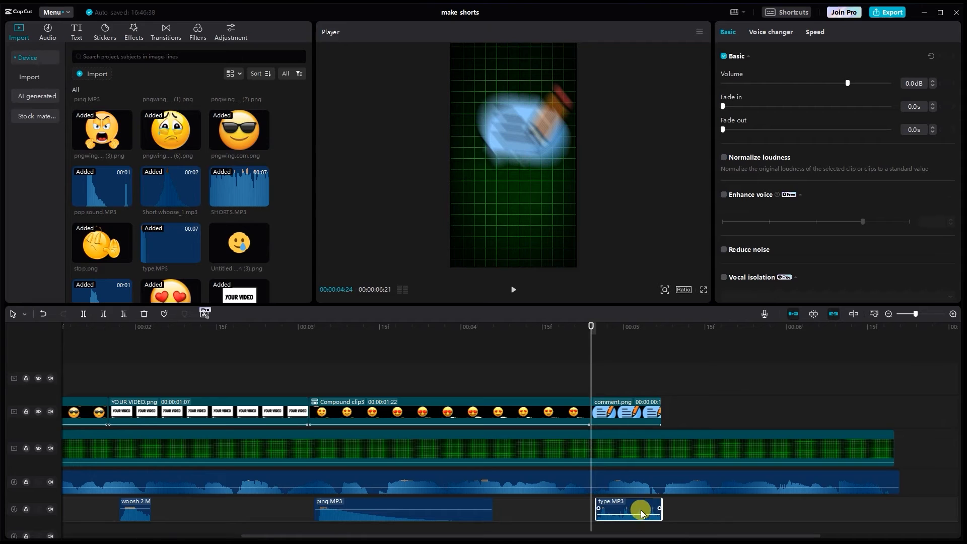
drag(654, 509, 658, 507)
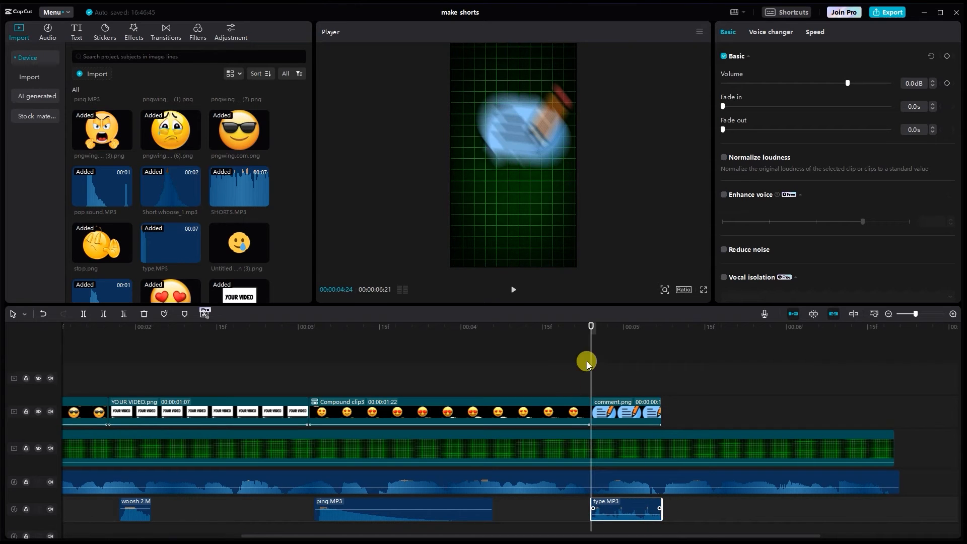
click(512, 290)
Step: Add the Flexing Bicep green-screen clip directly after comment.png and trim its end to 00:00:05:27
scroll(189, 208, up, 5)
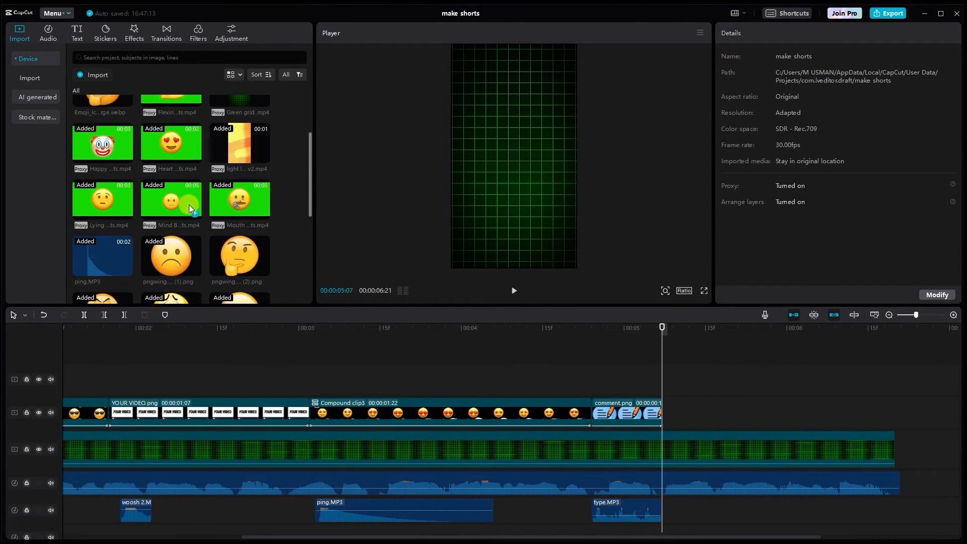
drag(159, 173, 673, 417)
click(733, 410)
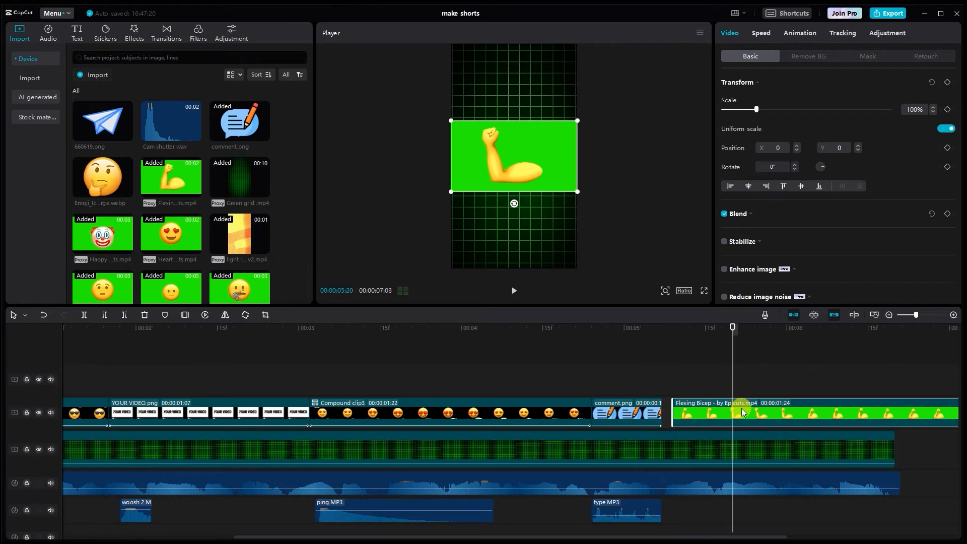
drag(732, 414, 771, 390)
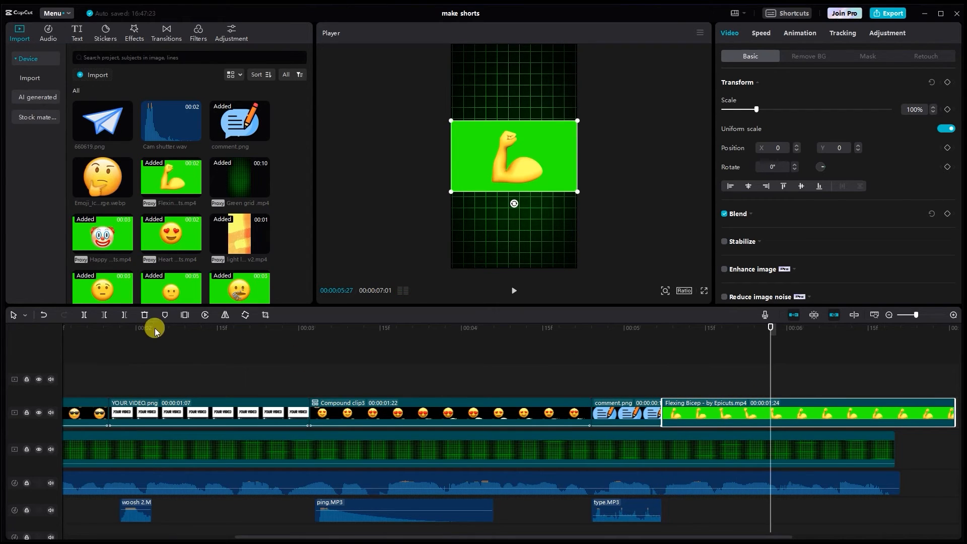
click(124, 315)
click(749, 416)
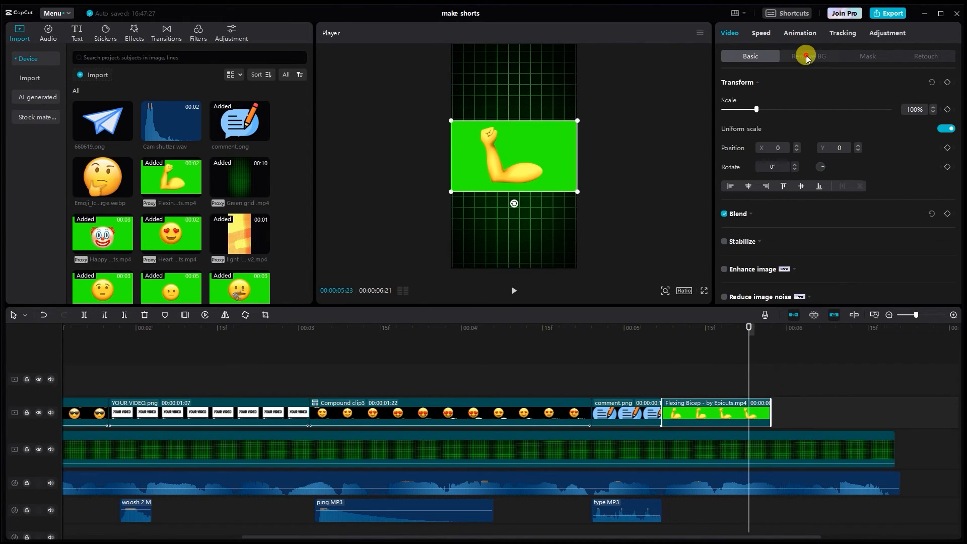
Step: Key out the green background of the Flexing Bicep clip using Chroma key with intensity 93 and shadow 26
click(806, 56)
click(763, 100)
click(552, 143)
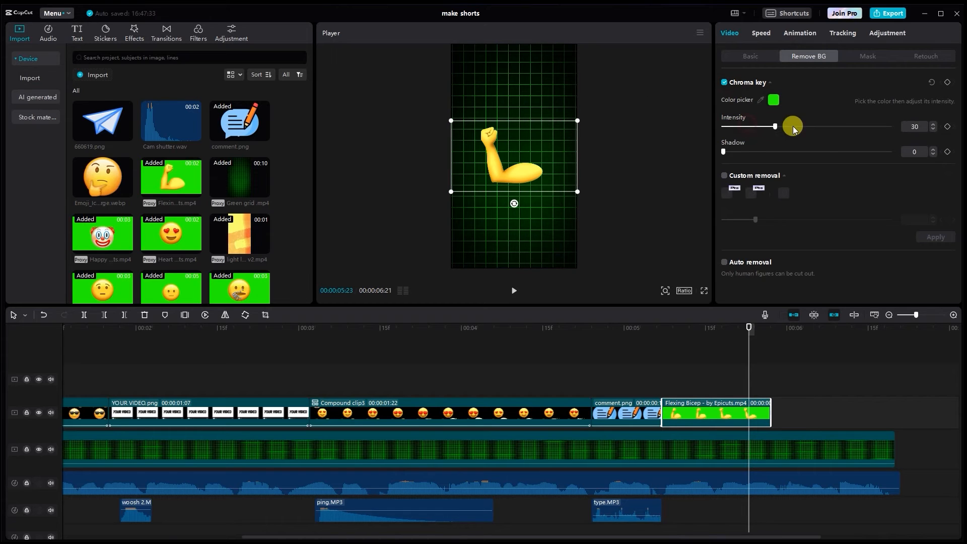
click(582, 195)
Step: Enlarge the flexing bicep beyond the frame width and move it slightly upward in the frame
click(731, 408)
drag(577, 191, 600, 201)
drag(537, 180, 536, 168)
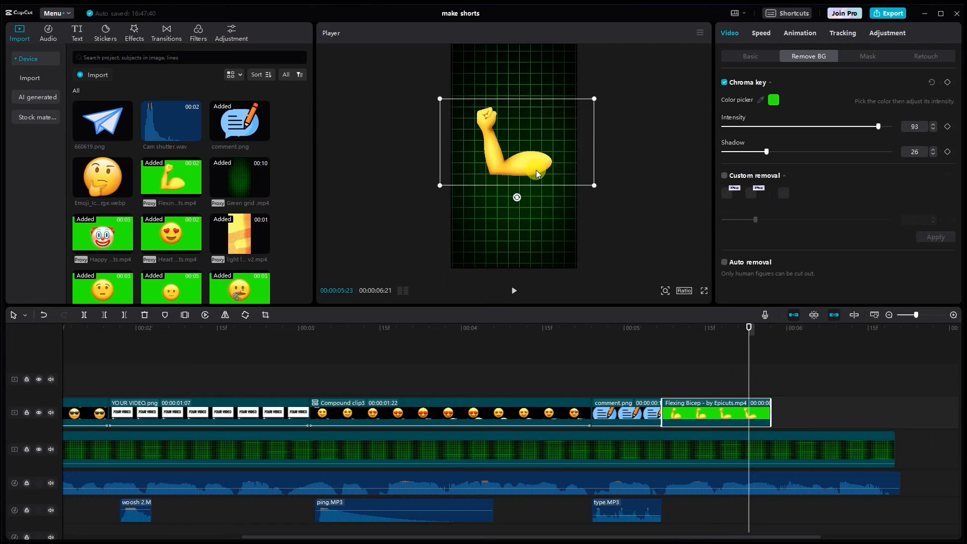
Step: Apply the Zoom In entrance animation to the Flexing Bicep clip with a duration of 0.6 s
drag(752, 346, 718, 388)
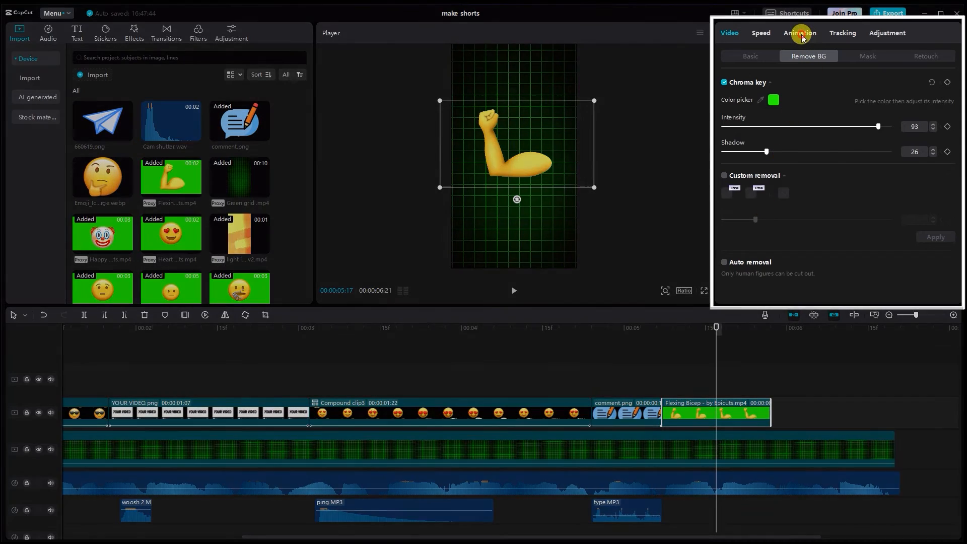
click(801, 34)
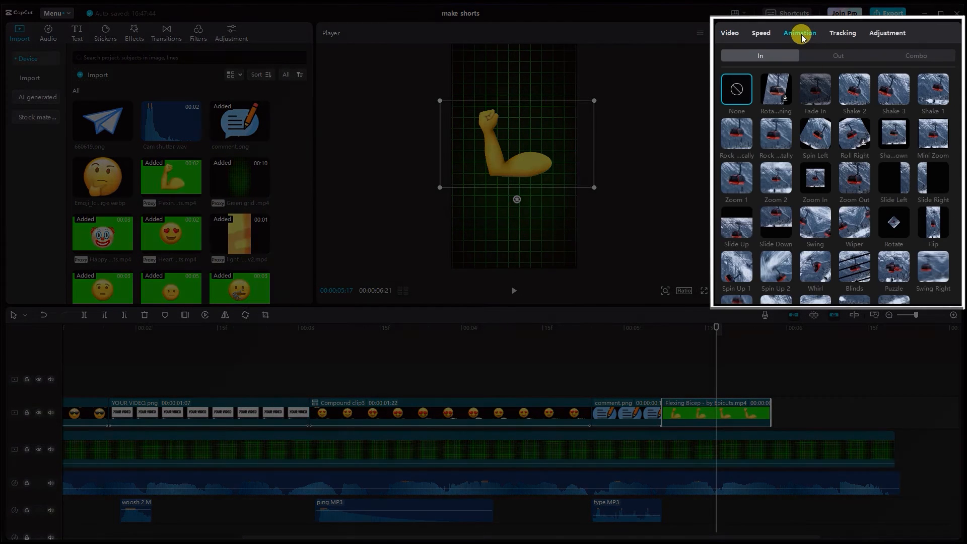
click(817, 180)
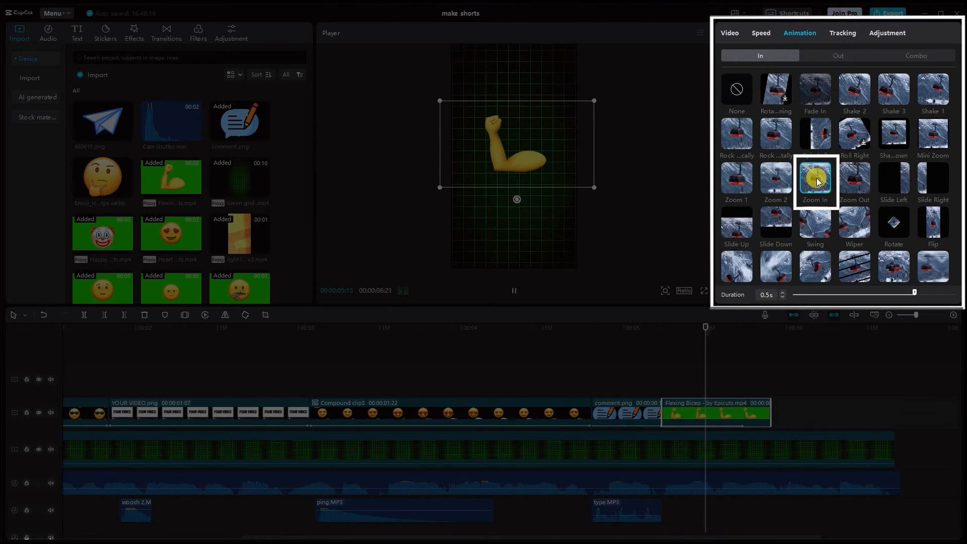
click(928, 293)
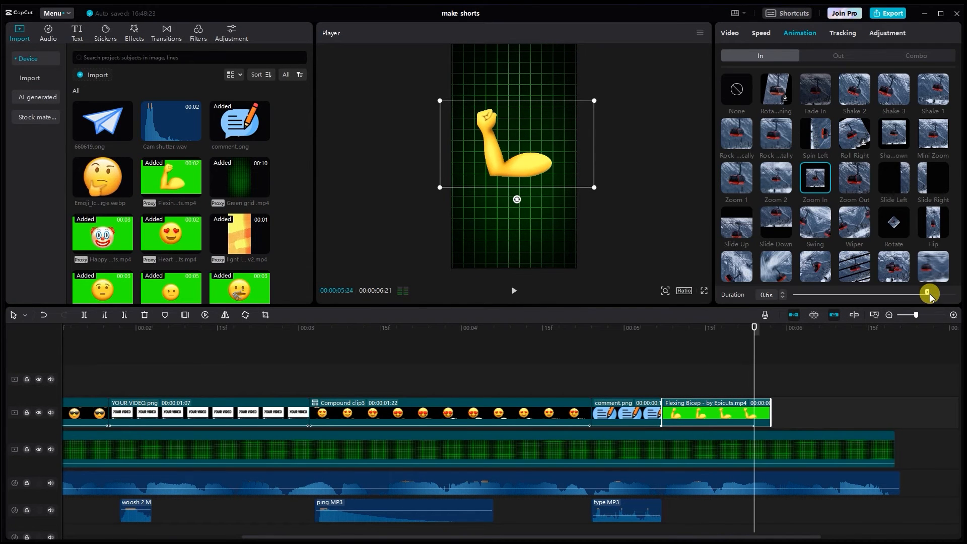
Step: Add Cam shutter.wav beneath the Flexing Bicep clip, trimming its start and end to a short burst near the clip's beginning
drag(161, 120, 708, 525)
drag(670, 499, 687, 502)
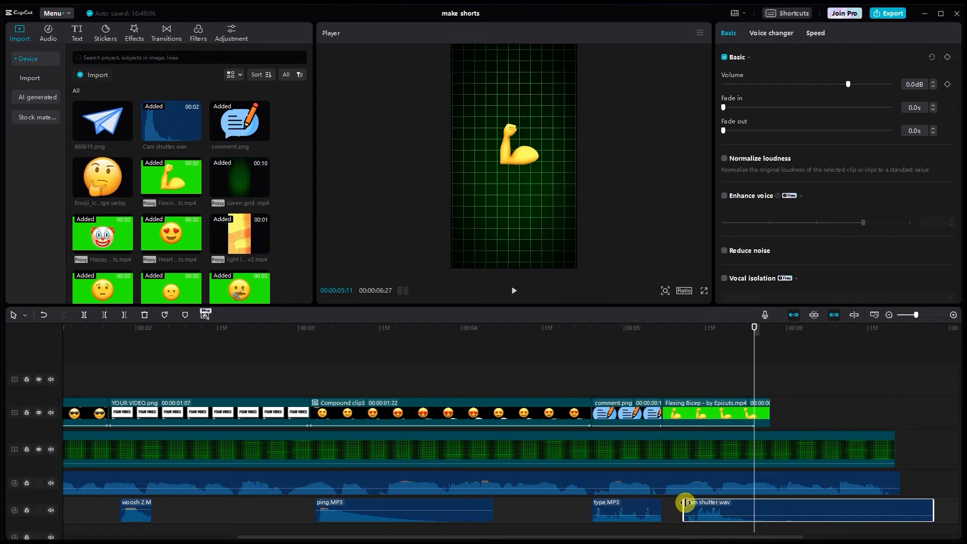
drag(931, 500, 700, 508)
Step: Play through the bicep section and set the clip's Zoom In animation duration to 0.5 s
click(574, 361)
click(514, 291)
click(514, 293)
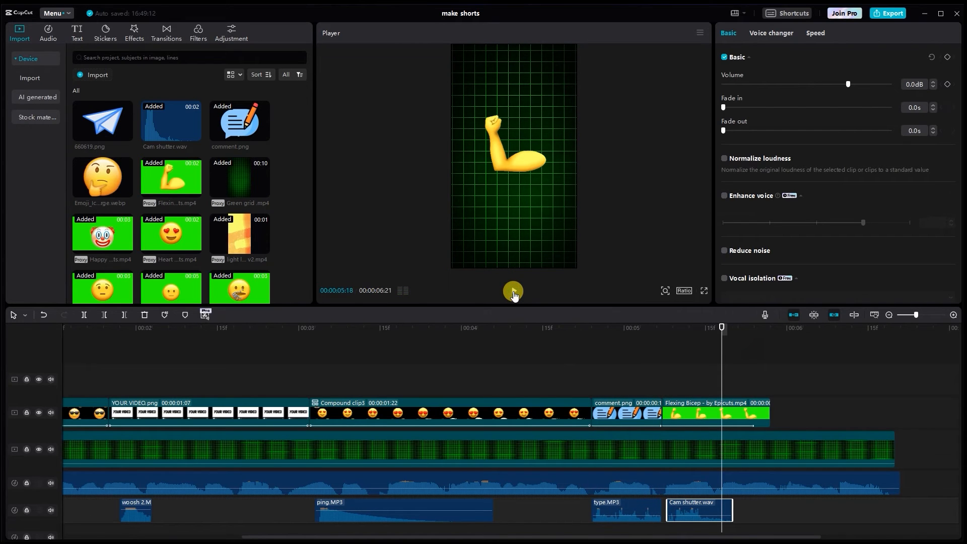
click(742, 412)
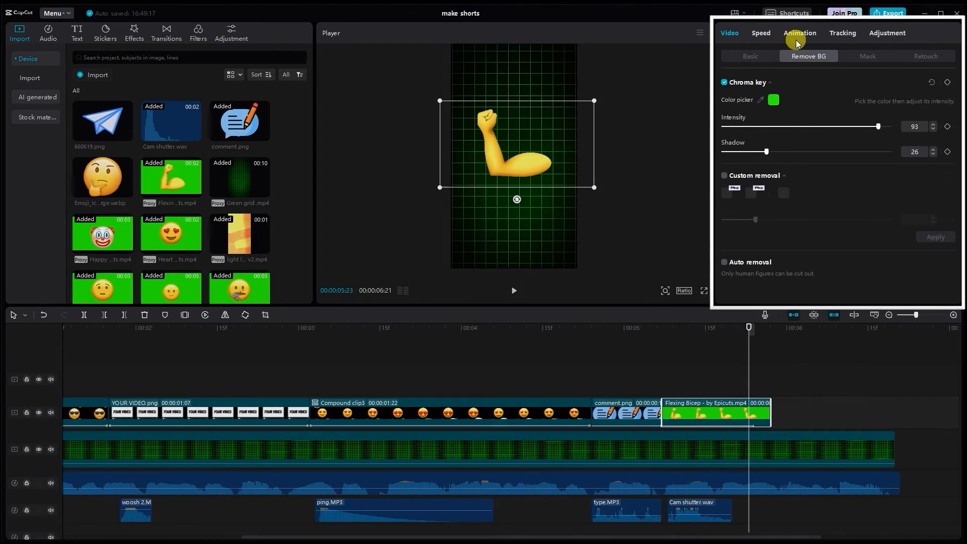
click(799, 34)
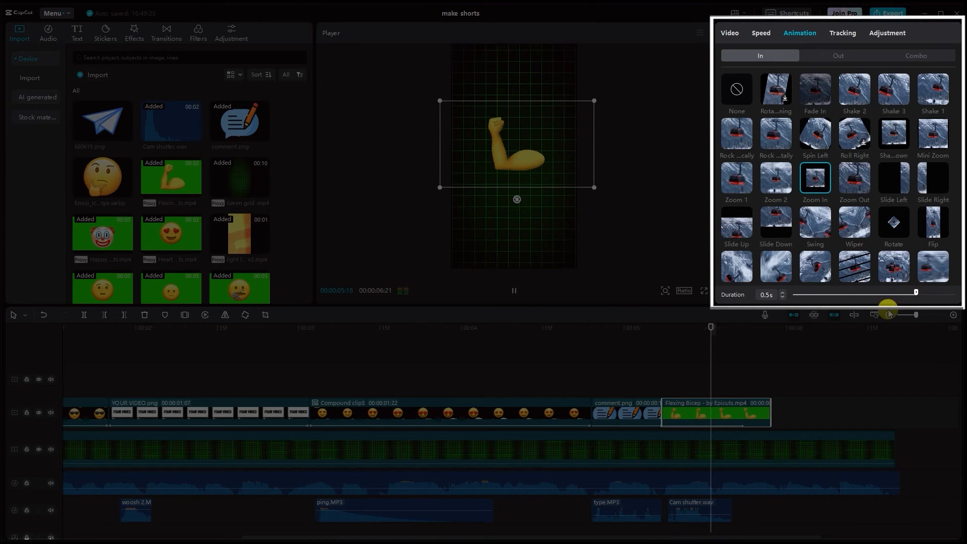
Step: Add 660619.png directly after the Flexing Bicep clip and trim its end to 00:00:06:20, level with the green grid
drag(130, 126, 824, 419)
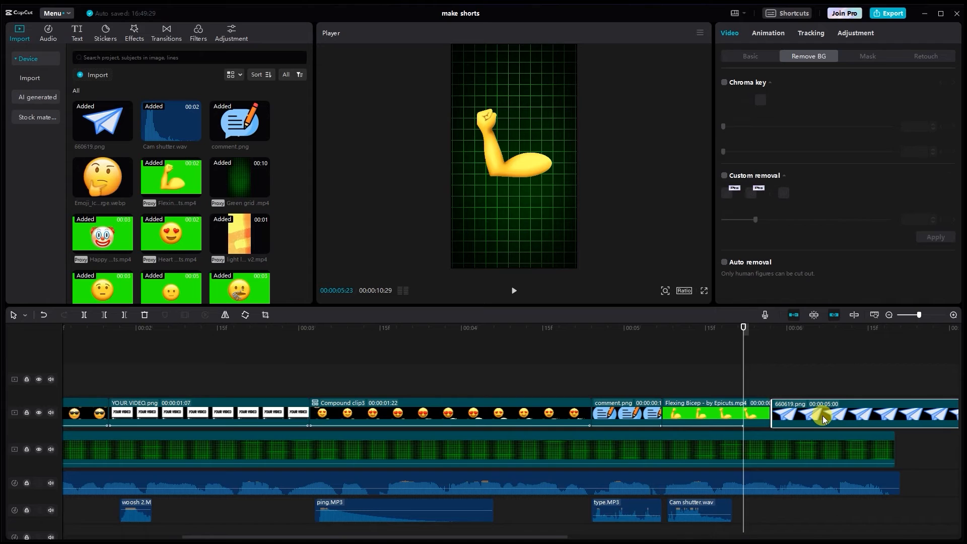
drag(745, 379, 901, 417)
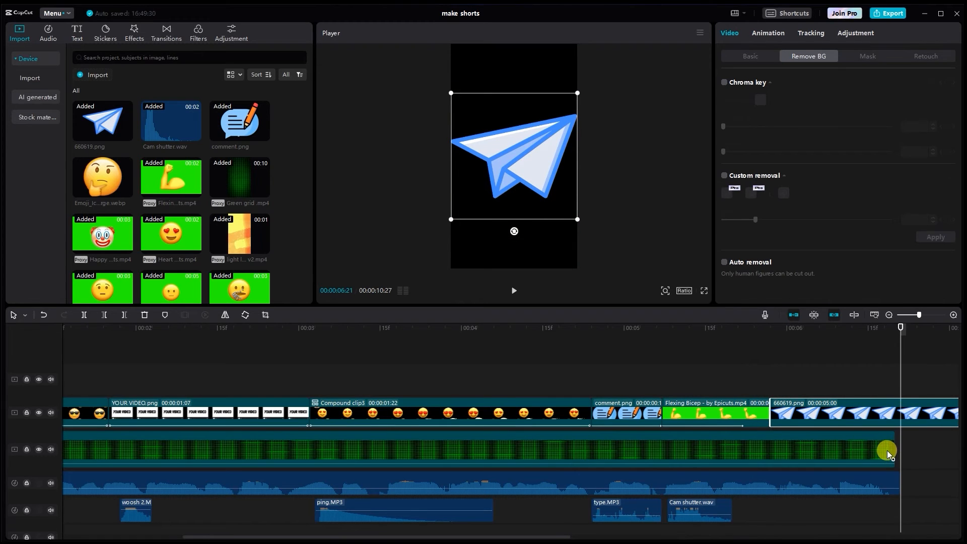
click(897, 472)
click(895, 398)
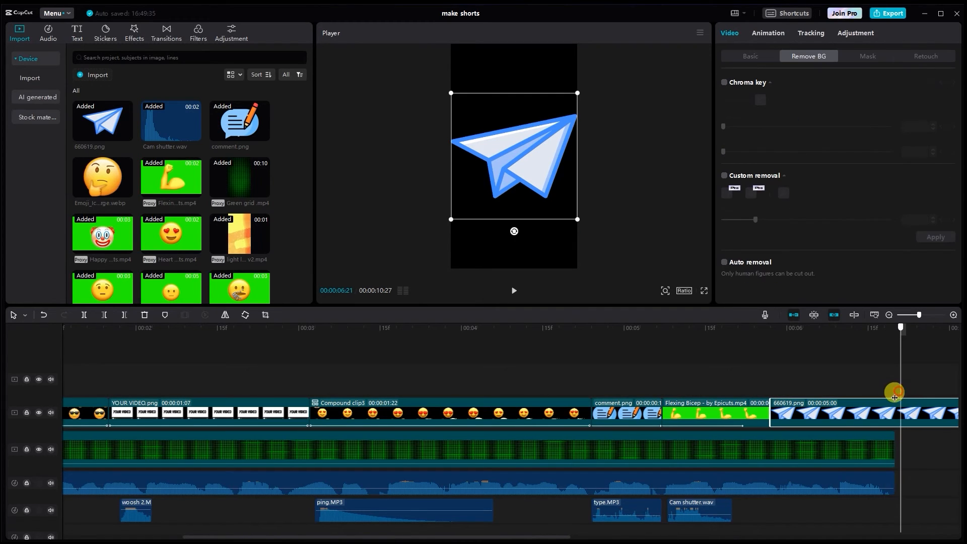
click(125, 315)
Step: Shrink the paper plane image slightly, apply the Pendulum 1 Combo animation to it and play it through
drag(577, 93, 560, 105)
drag(894, 347, 843, 366)
click(781, 30)
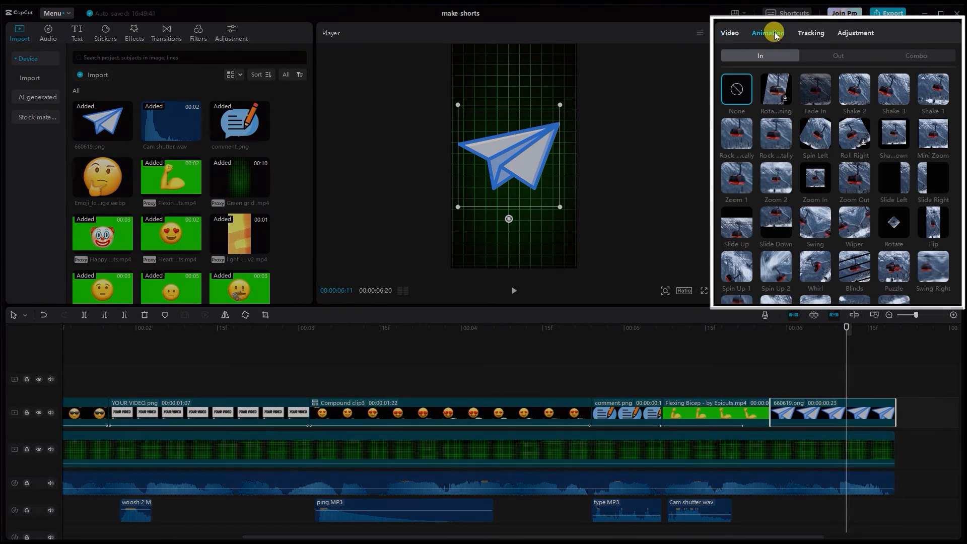
click(914, 51)
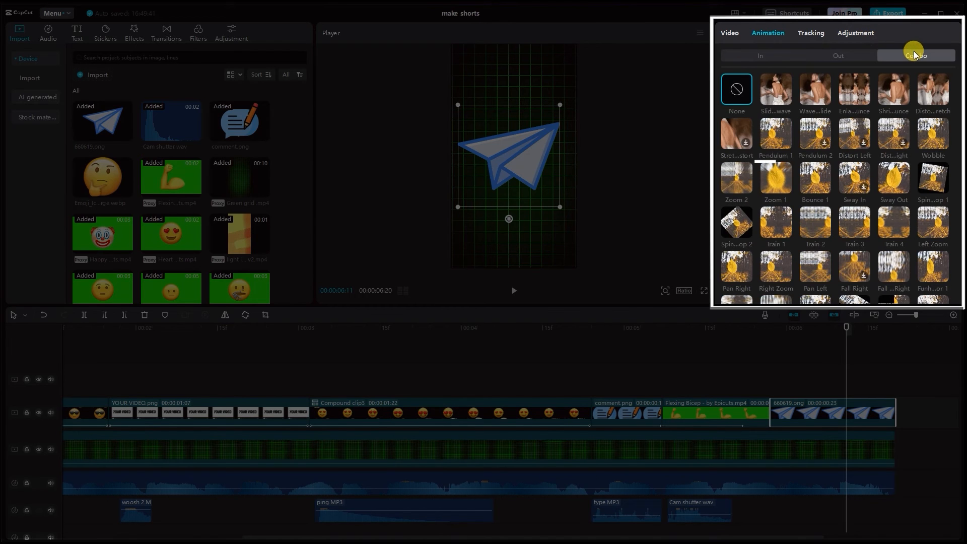
click(776, 135)
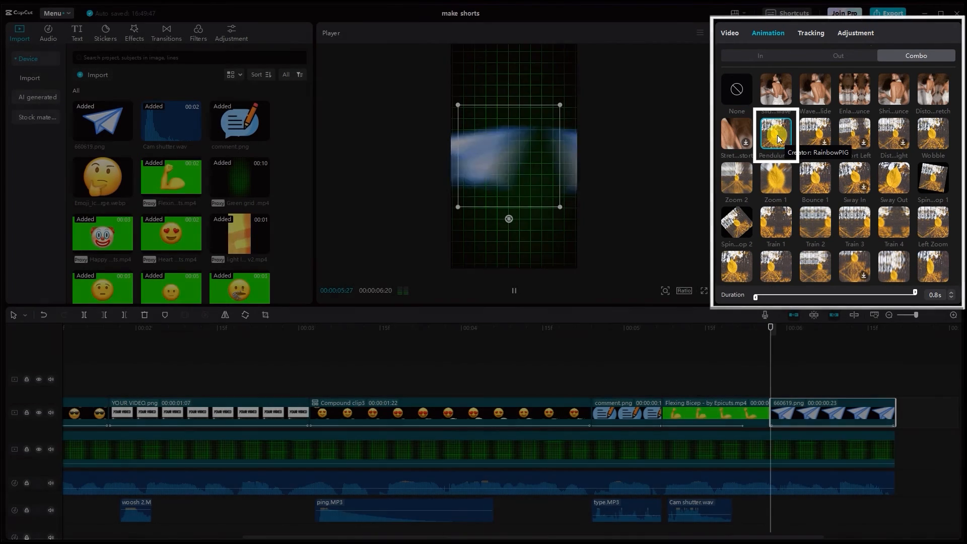
click(514, 291)
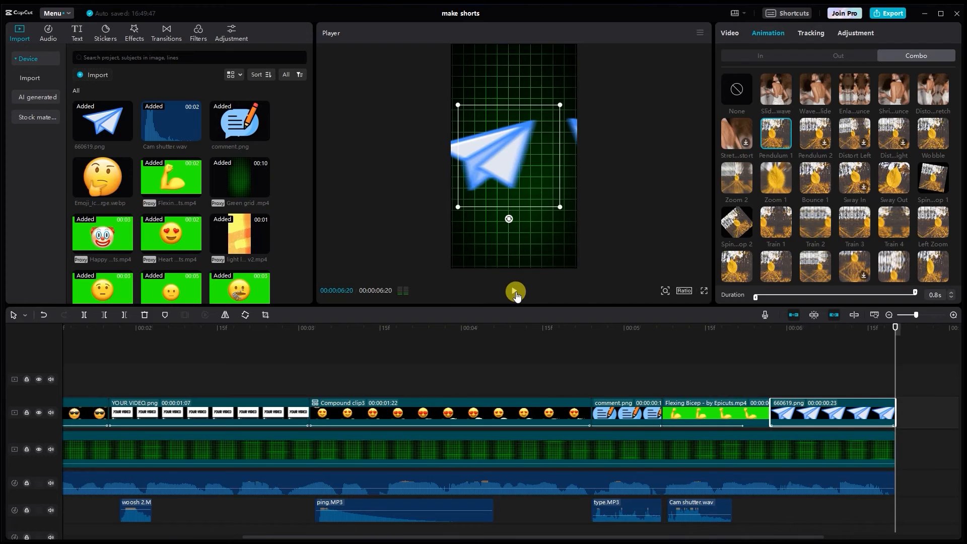
Step: Browse the imported media and audition sound effects such as Cam shutter.wav and type.MP3 for the paper plane clip
click(690, 351)
scroll(238, 227, down, 10)
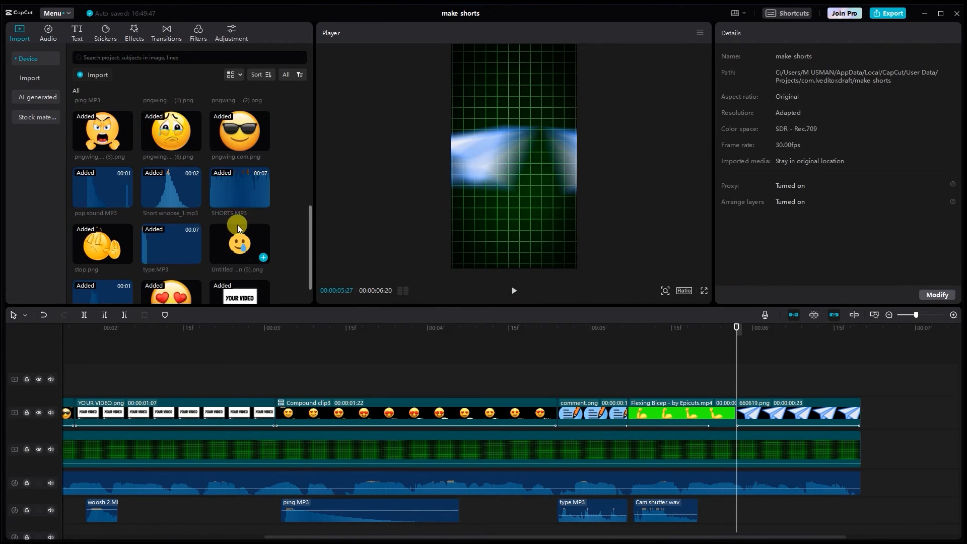
scroll(257, 206, down, 1)
scroll(241, 221, up, 5)
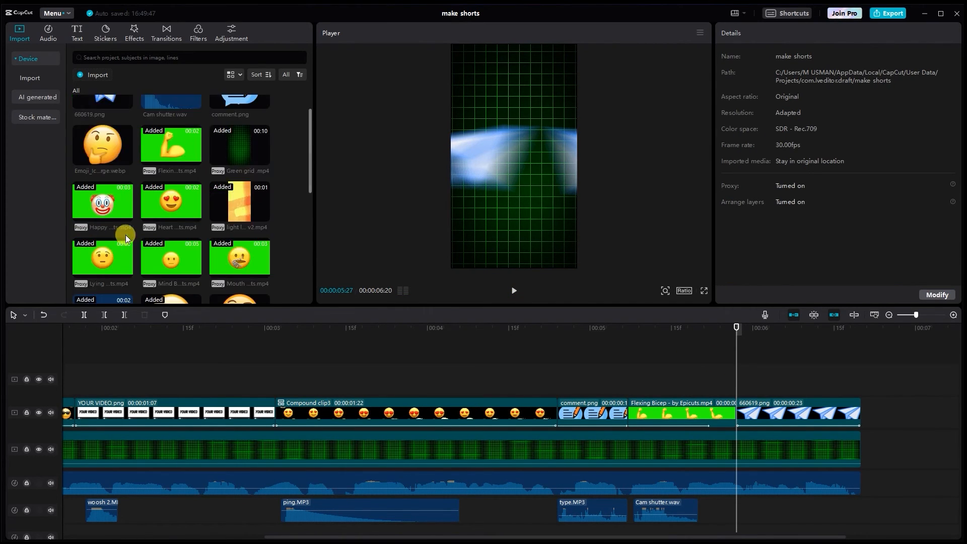
click(103, 232)
scroll(93, 220, up, 4)
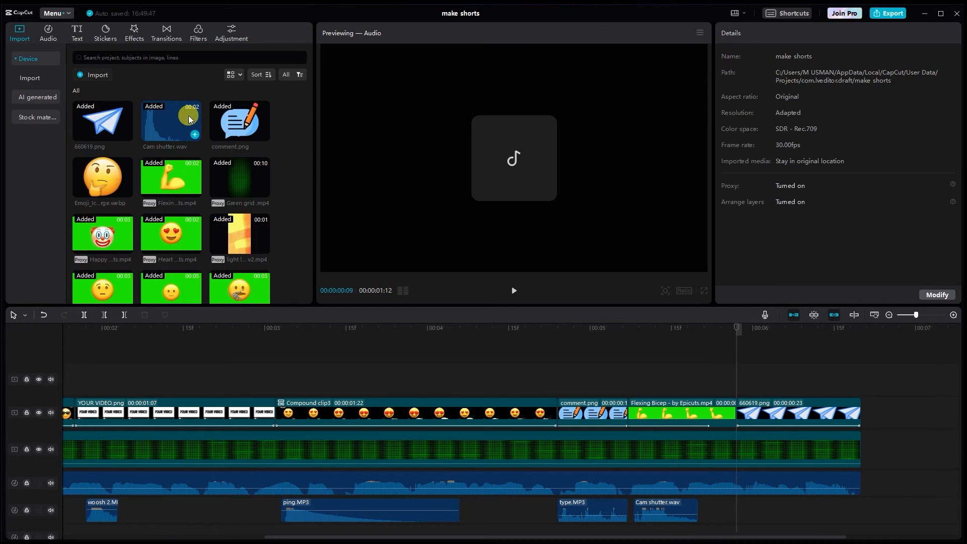
click(190, 116)
scroll(161, 222, down, 7)
scroll(141, 177, down, 2)
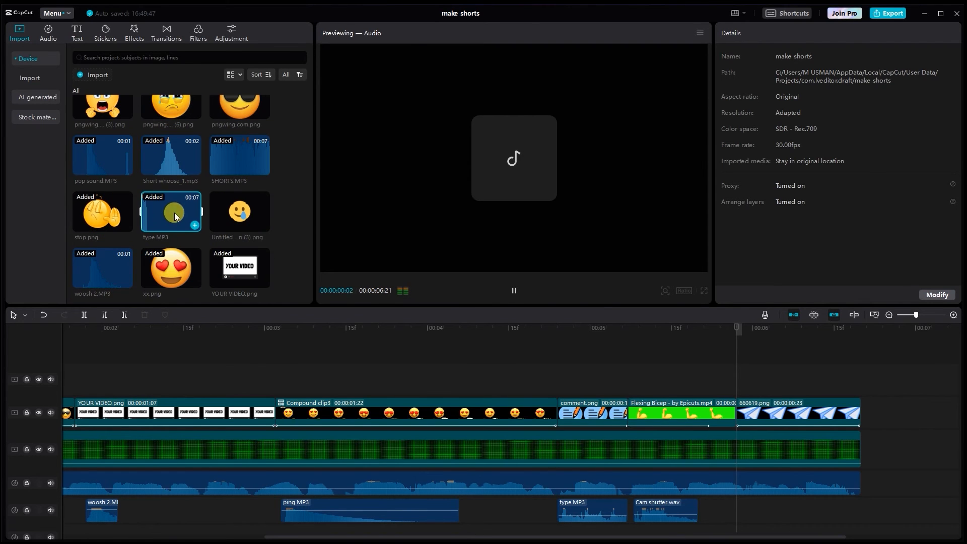
Step: Add ping.MP3 beneath the paper plane clip, trim it to the clip's end and raise its volume to 18.3 dB
scroll(104, 217, up, 3)
drag(88, 179, 781, 502)
drag(914, 498, 862, 499)
drag(884, 88, 889, 94)
drag(732, 361, 769, 354)
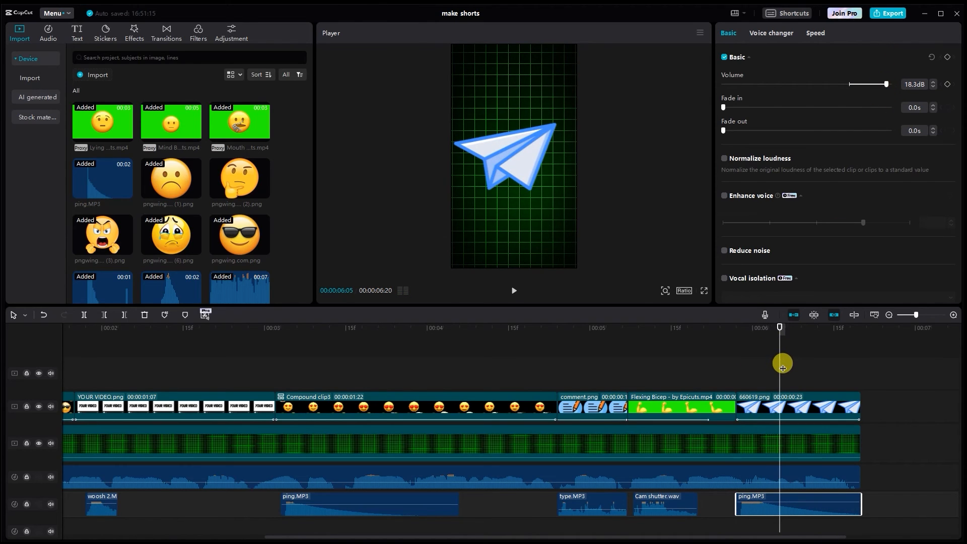
Step: Fit the whole timeline in view and play the short from the beginning
key(Home)
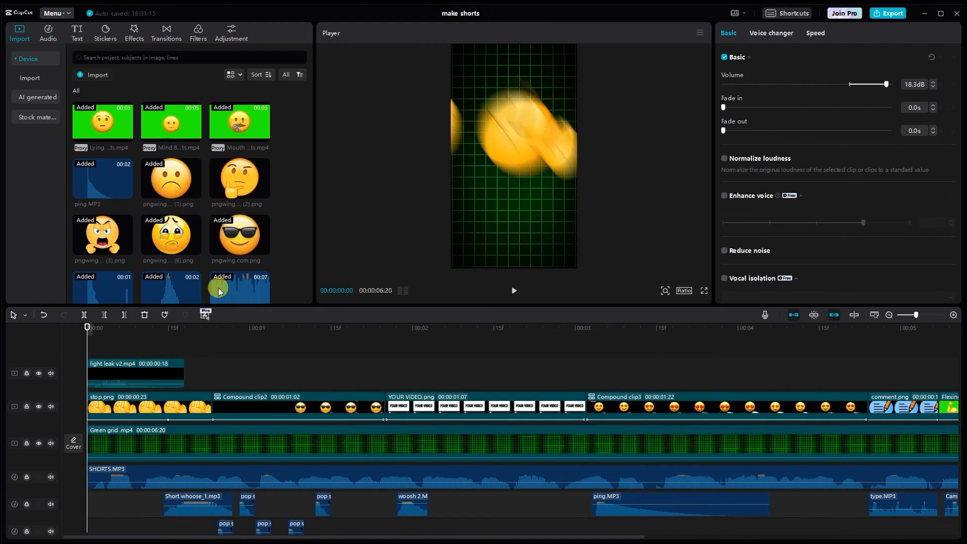
click(891, 315)
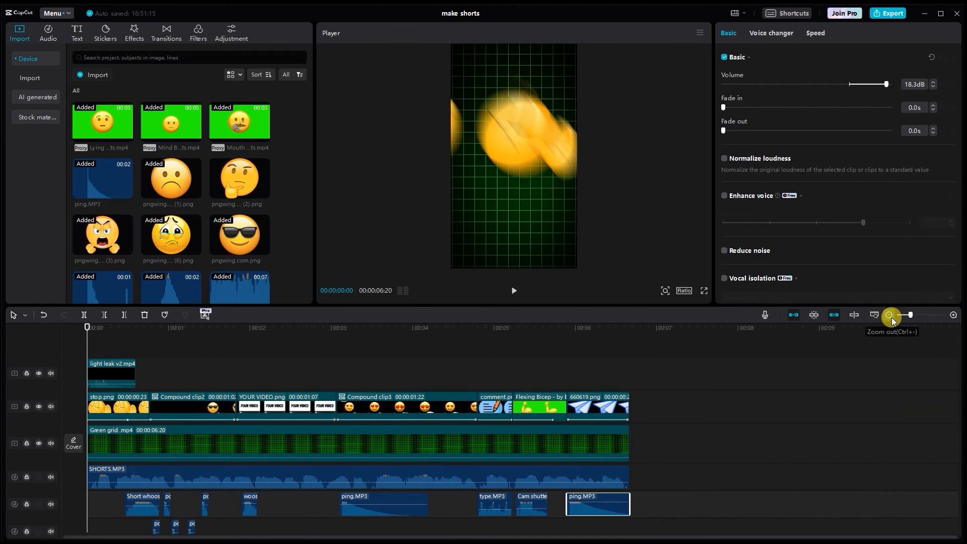
click(514, 295)
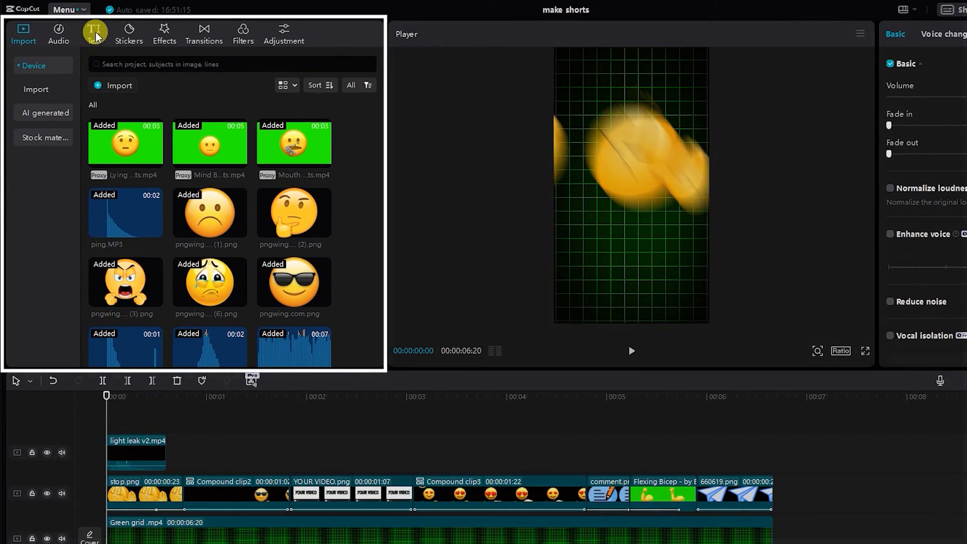
Step: Generate auto captions from the voice track with English as the source language and no translation
click(96, 35)
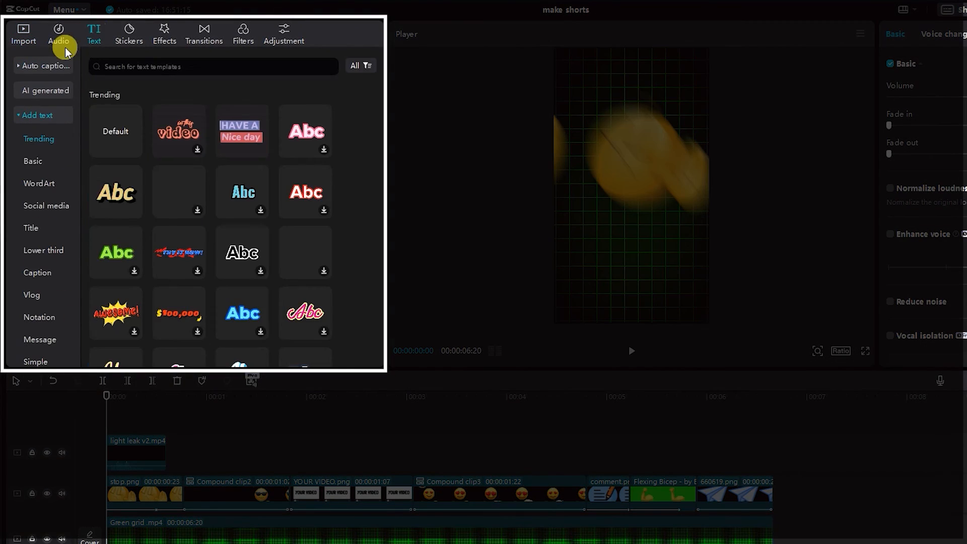
click(49, 67)
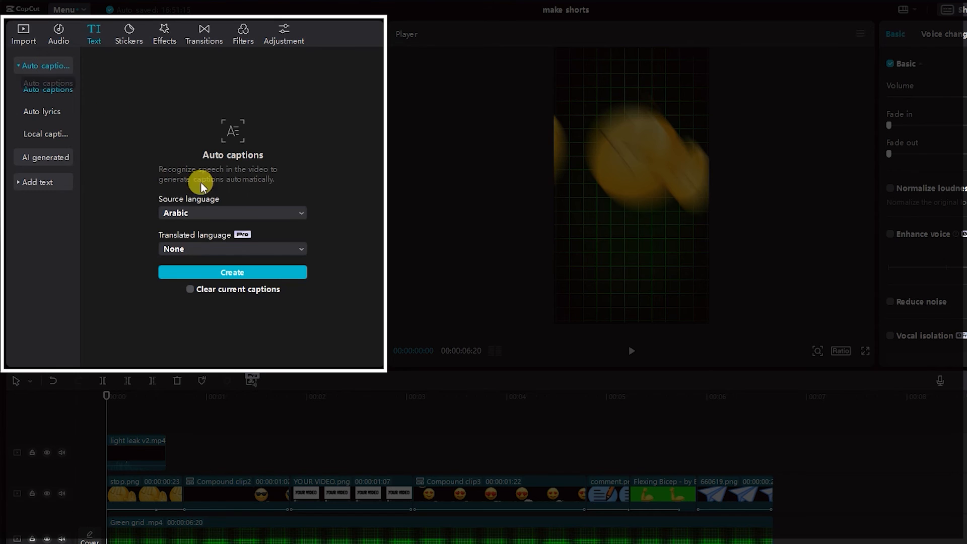
click(206, 213)
click(211, 331)
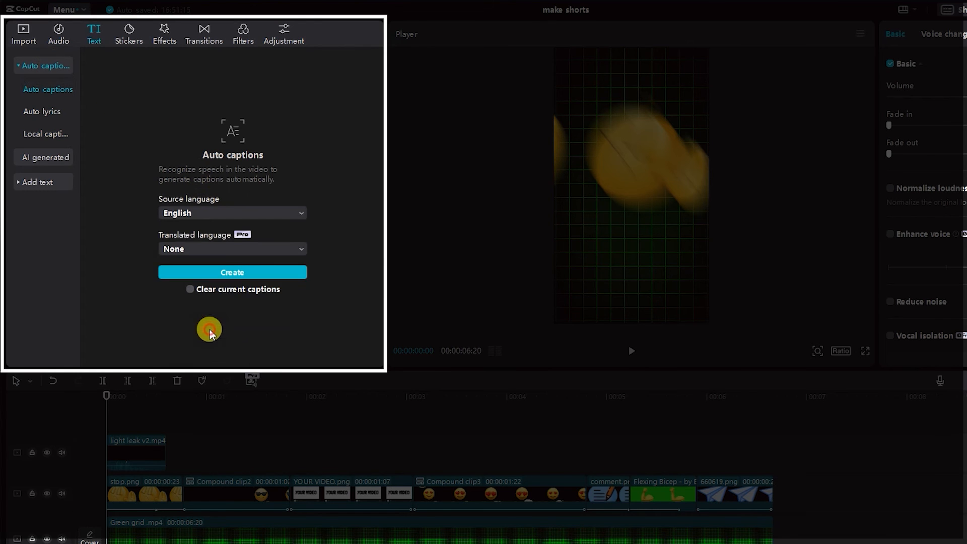
click(230, 272)
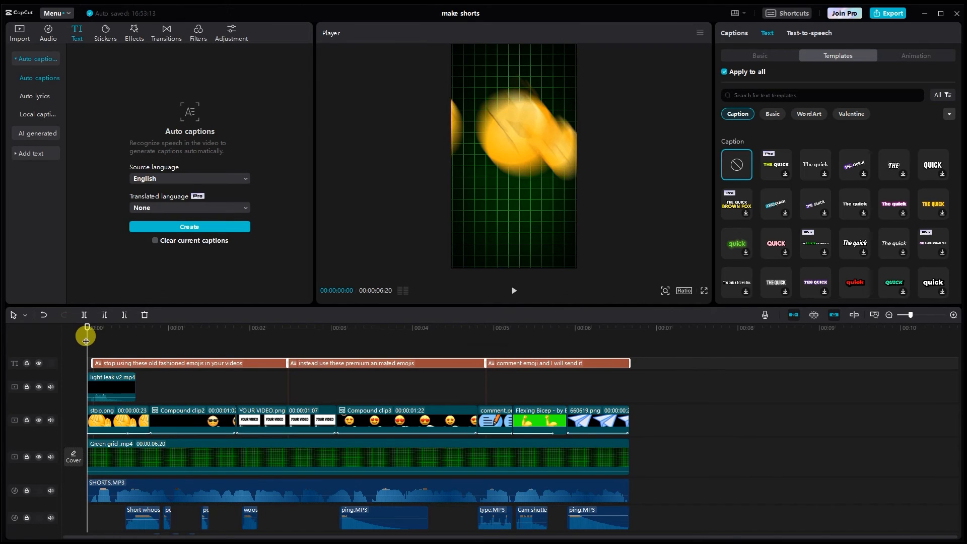
Step: Play to the five-emoji section and apply the bold red "quick" caption template with black outline to all captions
key(space)
key(space)
drag(211, 340, 213, 341)
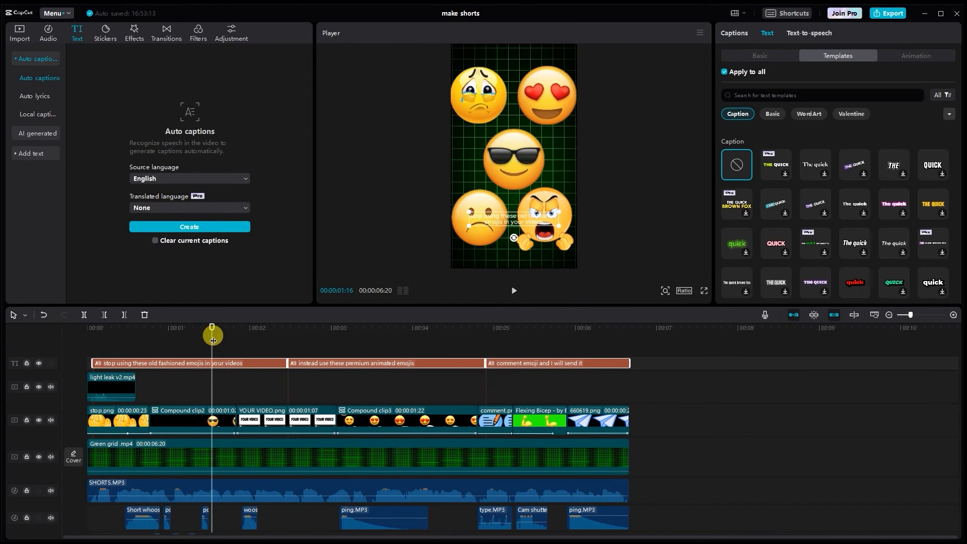
click(827, 164)
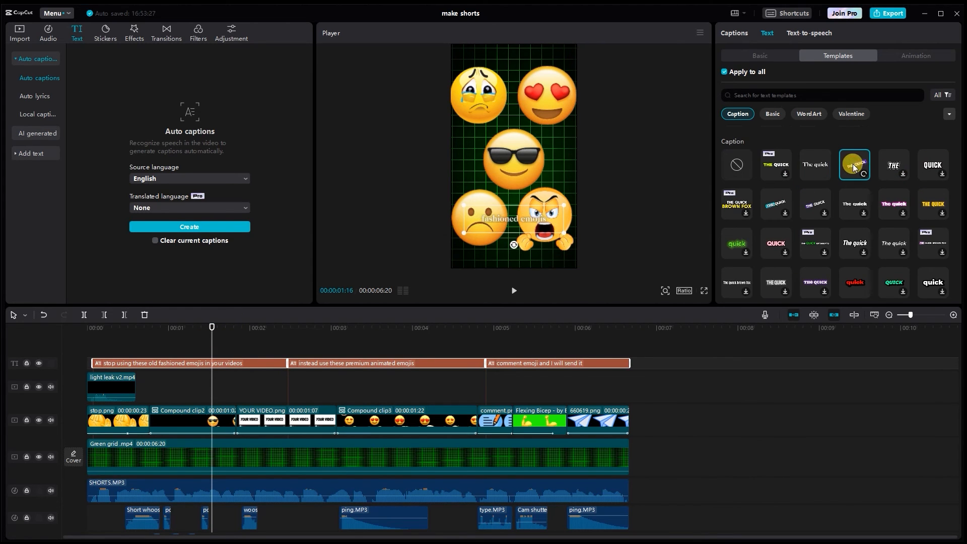
scroll(853, 176, down, 5)
scroll(854, 194, up, 2)
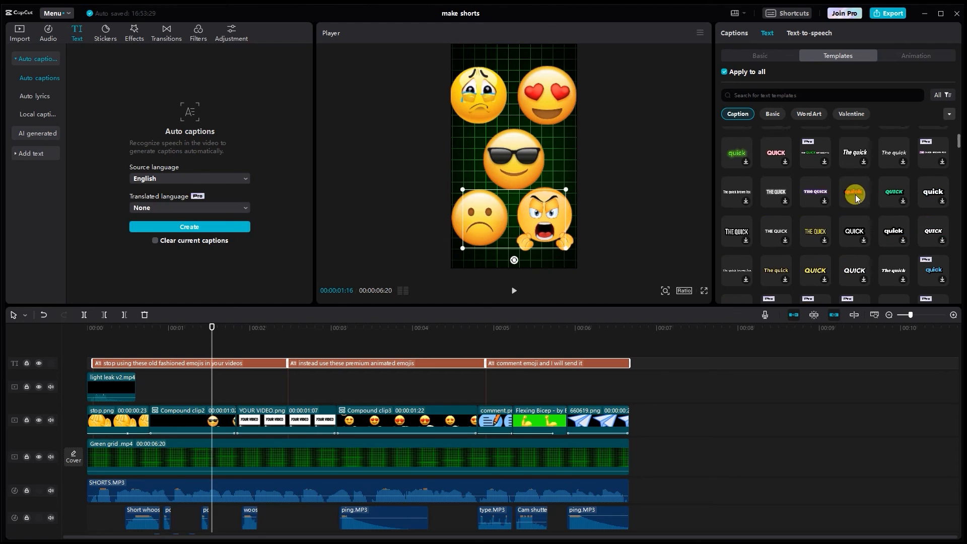
click(856, 197)
Step: Try TheBoldFont-Bold as the font for all captions
click(758, 56)
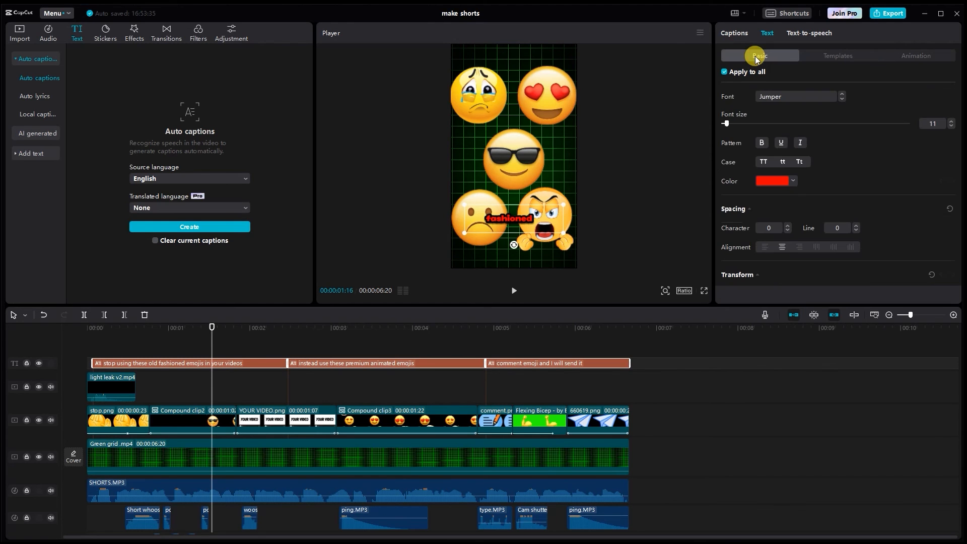
click(781, 98)
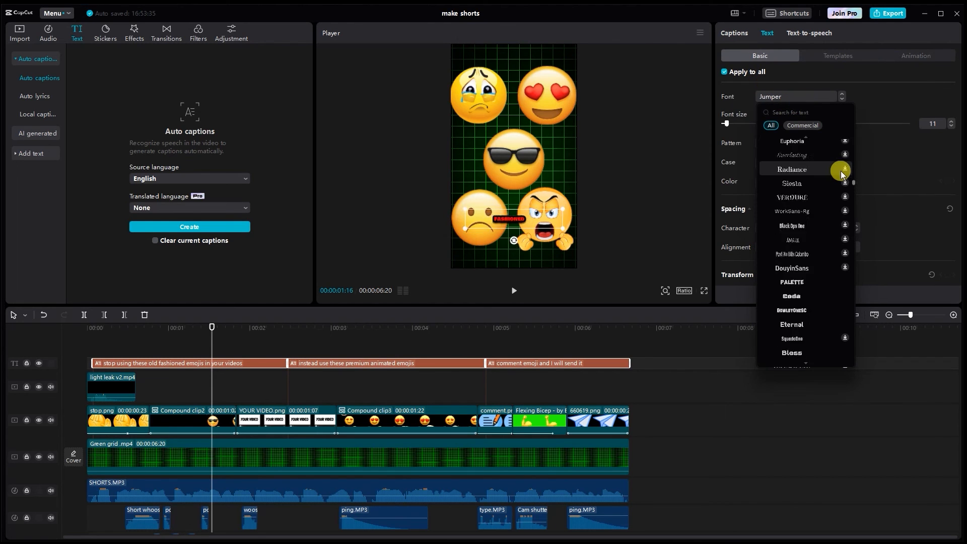
scroll(832, 165, up, 5)
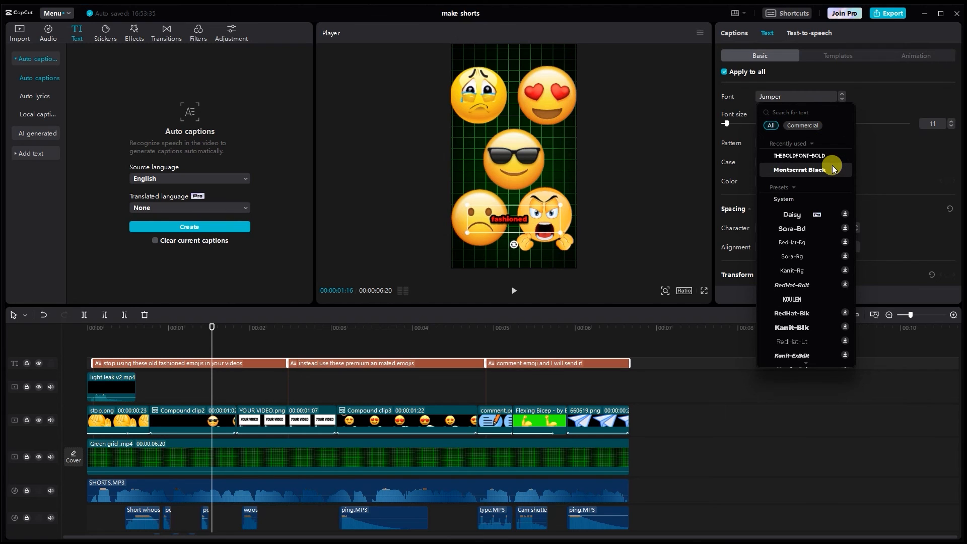
click(830, 157)
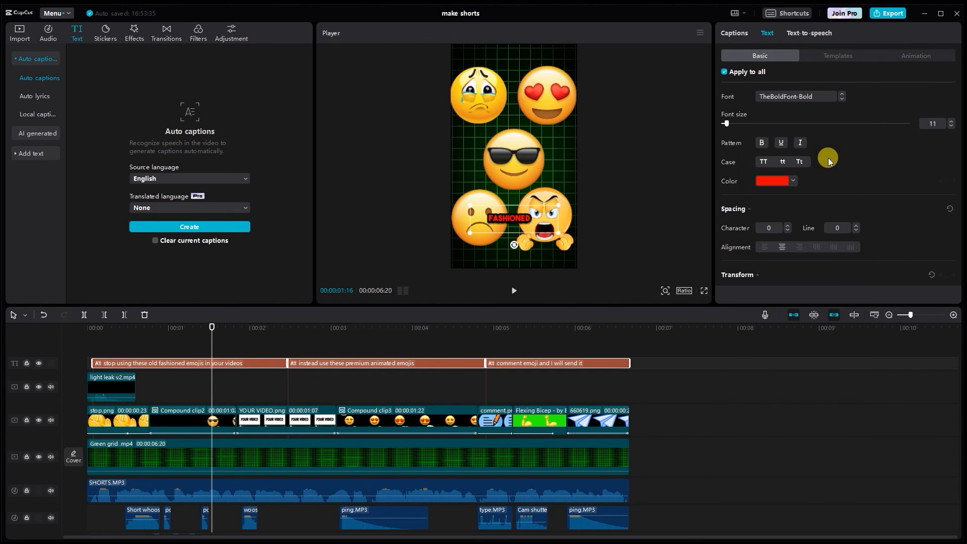
Step: Set the font of all captions to Montserrat Black and switch their text to uppercase
click(828, 96)
scroll(834, 155, up, 2)
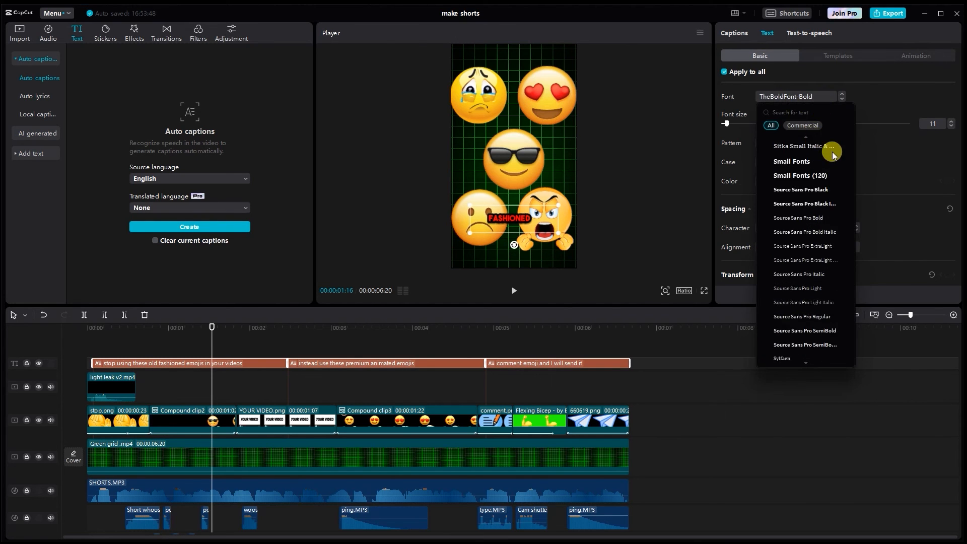
scroll(816, 159, up, 10)
drag(854, 340, 855, 155)
click(841, 167)
click(763, 162)
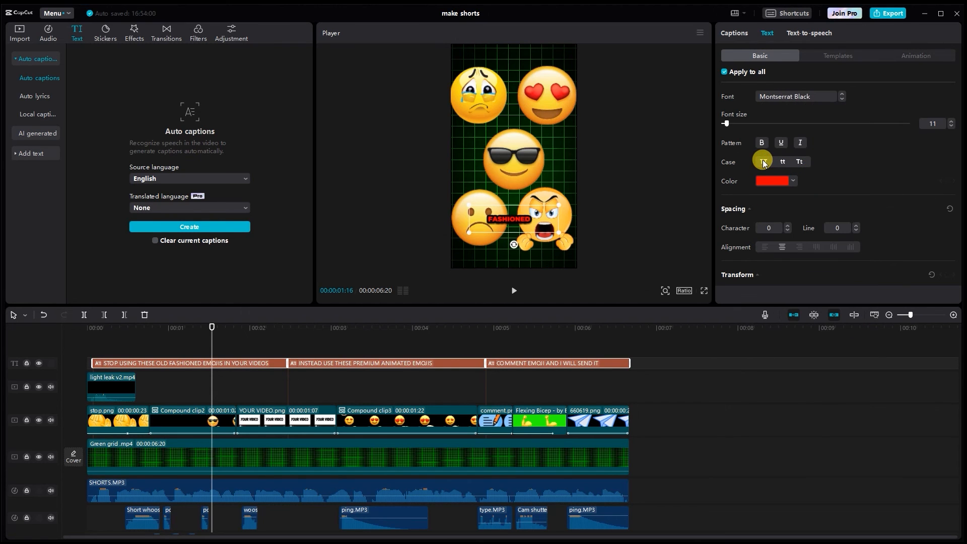
Step: Enlarge the caption box to the frame's width, move it slightly lower and play the captions through from the start
drag(565, 232, 598, 231)
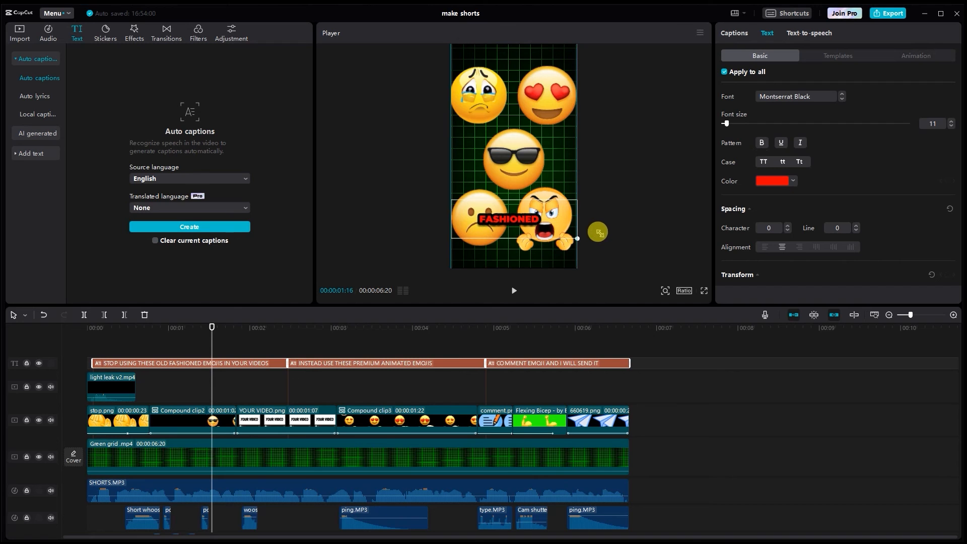
drag(507, 222, 508, 236)
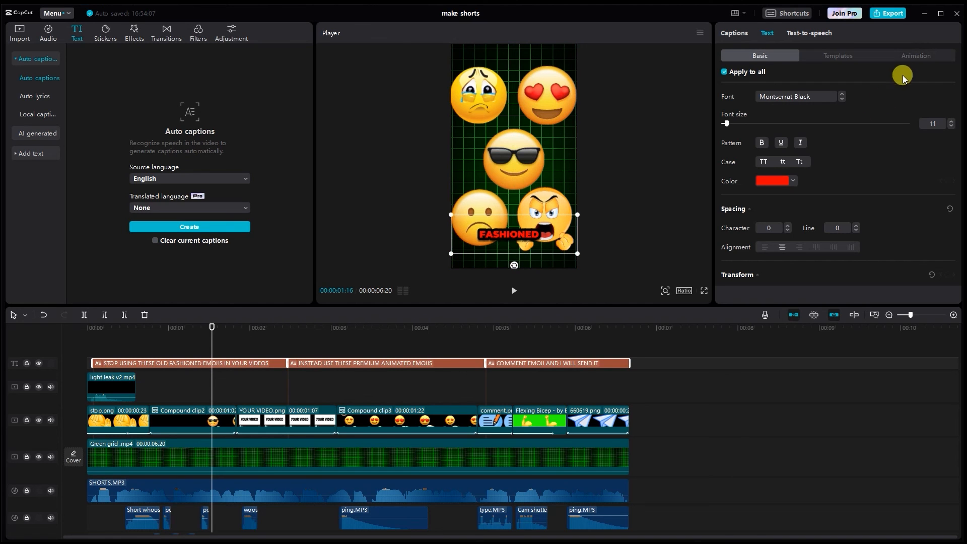
drag(200, 340, 8, 330)
click(514, 290)
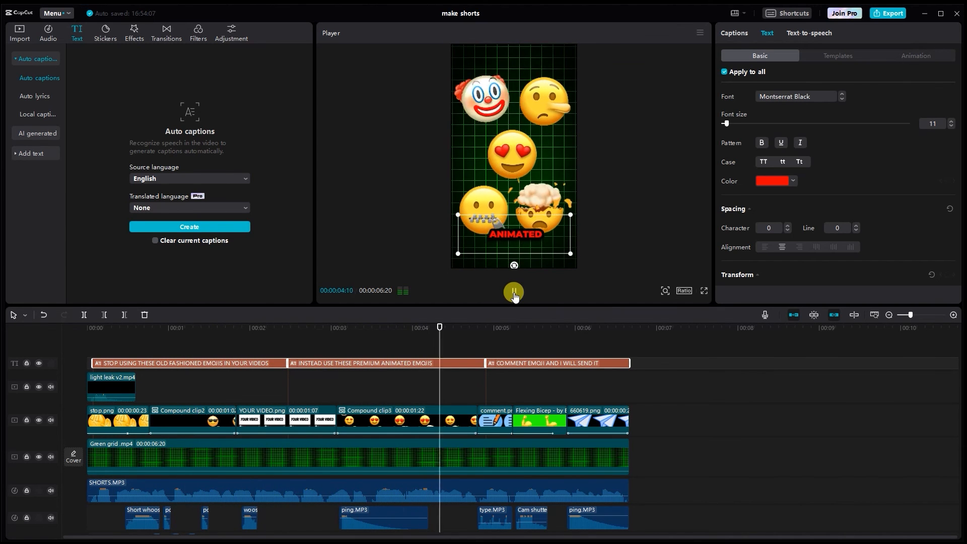
click(514, 292)
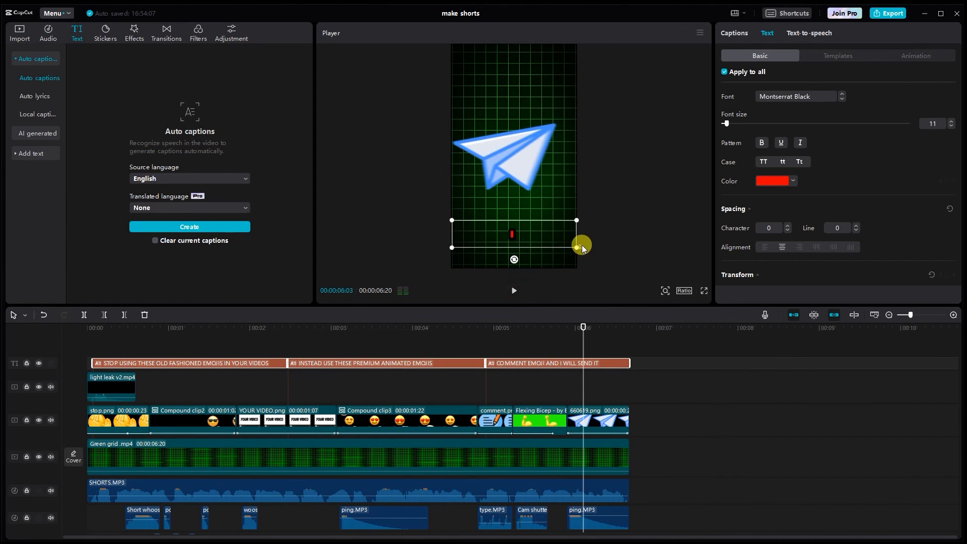
Step: Check the ANIMATED caption over the animated emojis and play the captioned short again from the beginning
drag(583, 327, 437, 353)
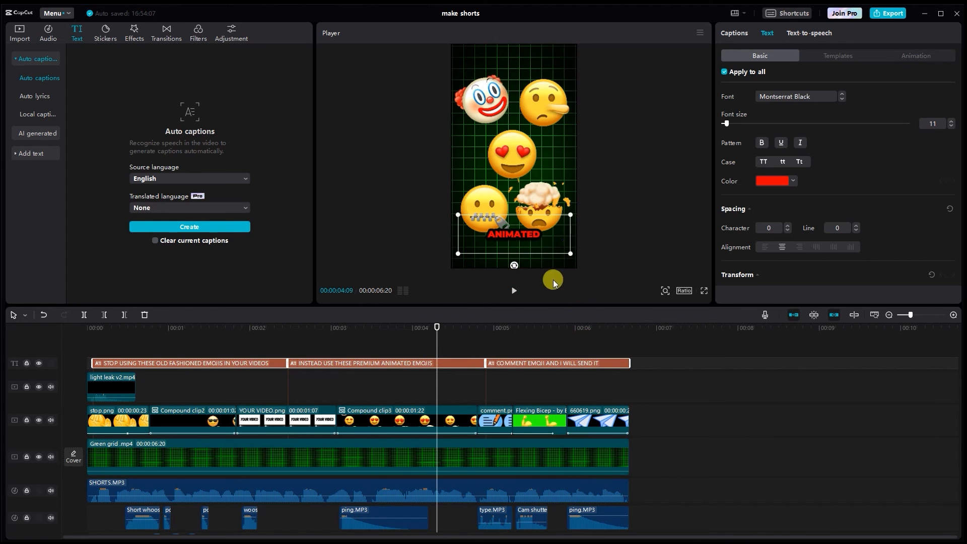
click(571, 251)
click(430, 364)
drag(439, 341, 1, 353)
click(206, 342)
key(space)
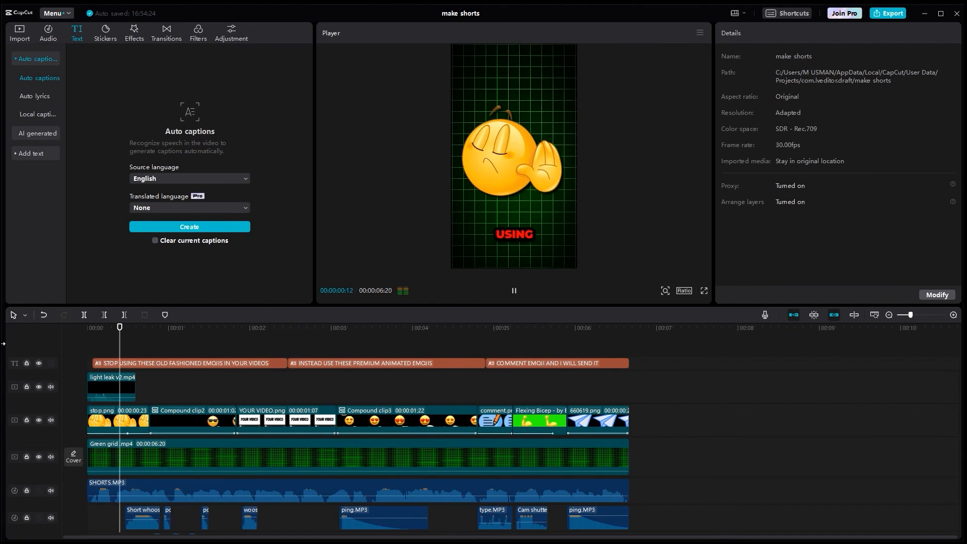